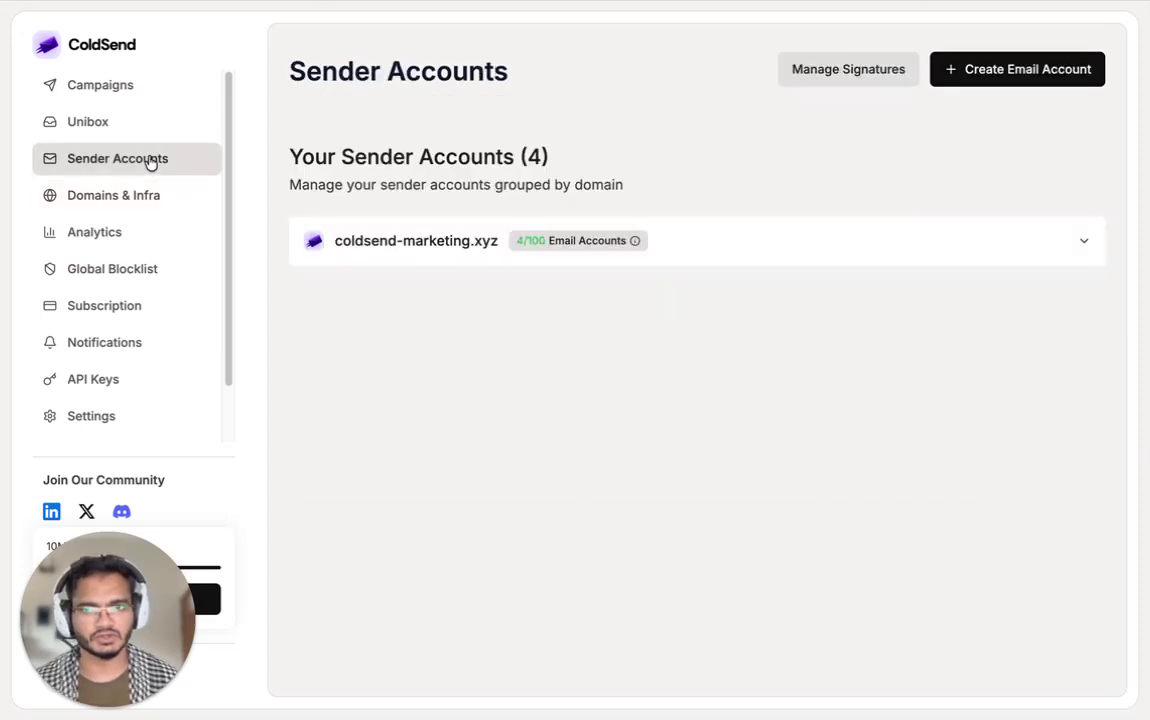
Expand the coldsend-marketing.xyz domain to view its individual sender accounts.
click(475, 255)
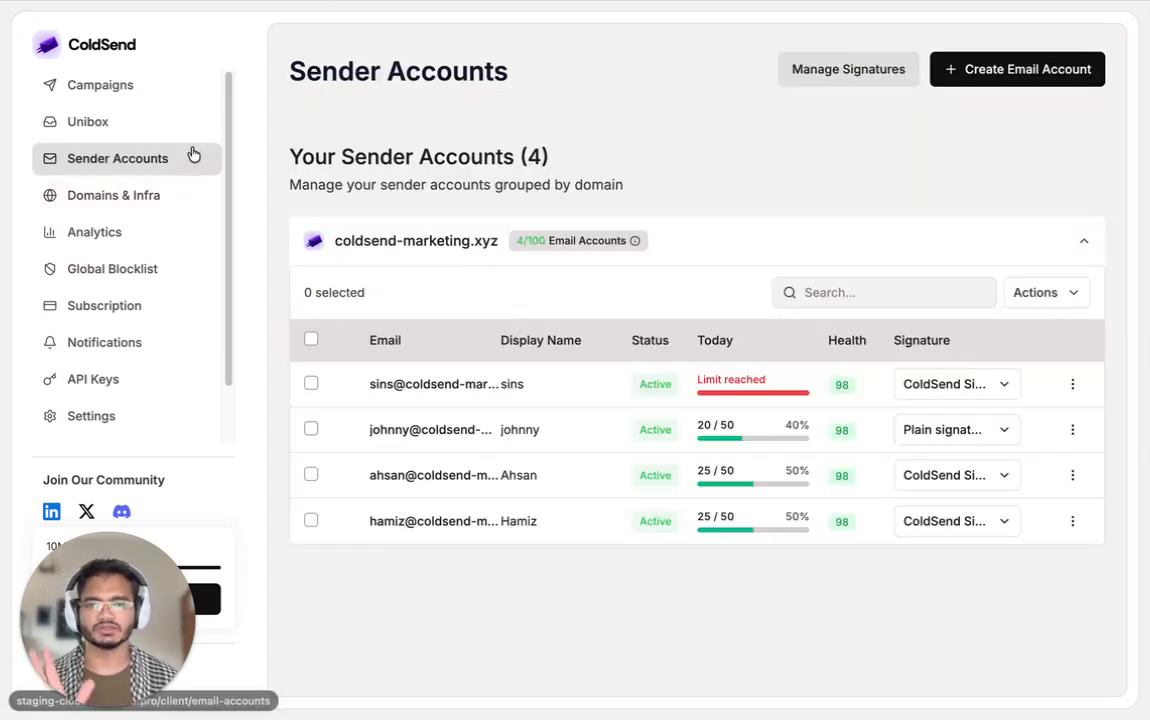
Create a new campaign and name it "Campaign creation demo".
click(125, 86)
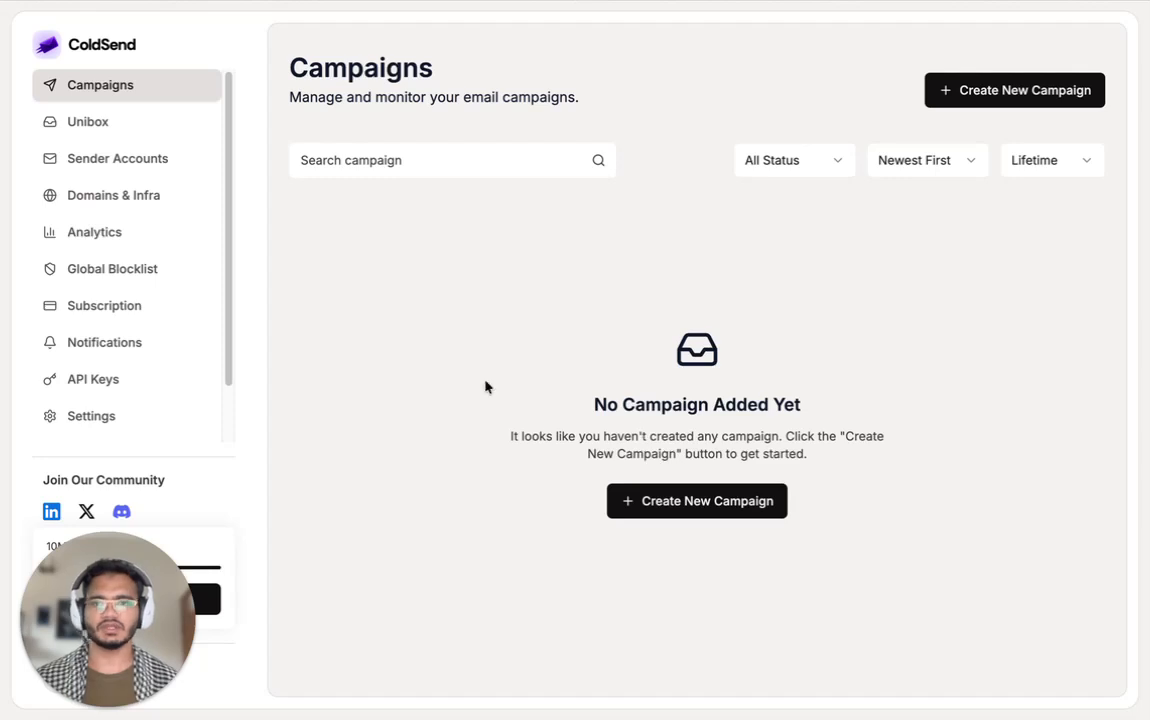
click(688, 498)
click(530, 283)
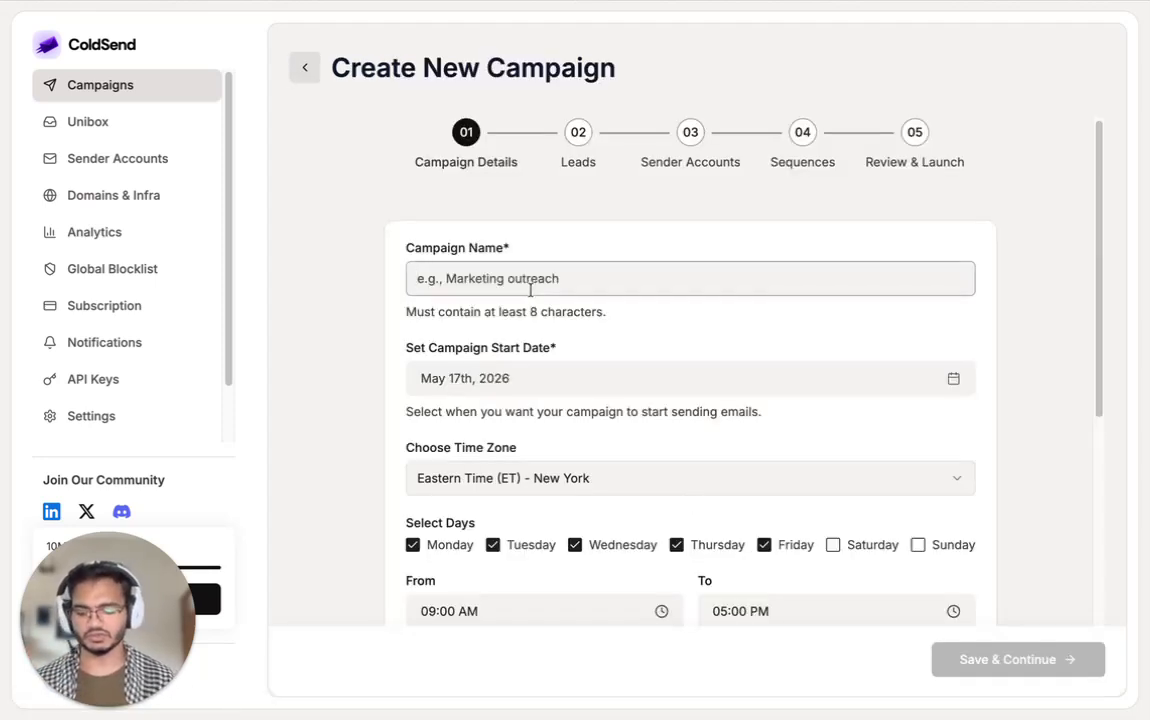
text(Campaign creation demo)
Examine the choices for the campaign's start date, time zone and sending start time.
scroll(570, 316, down, 2)
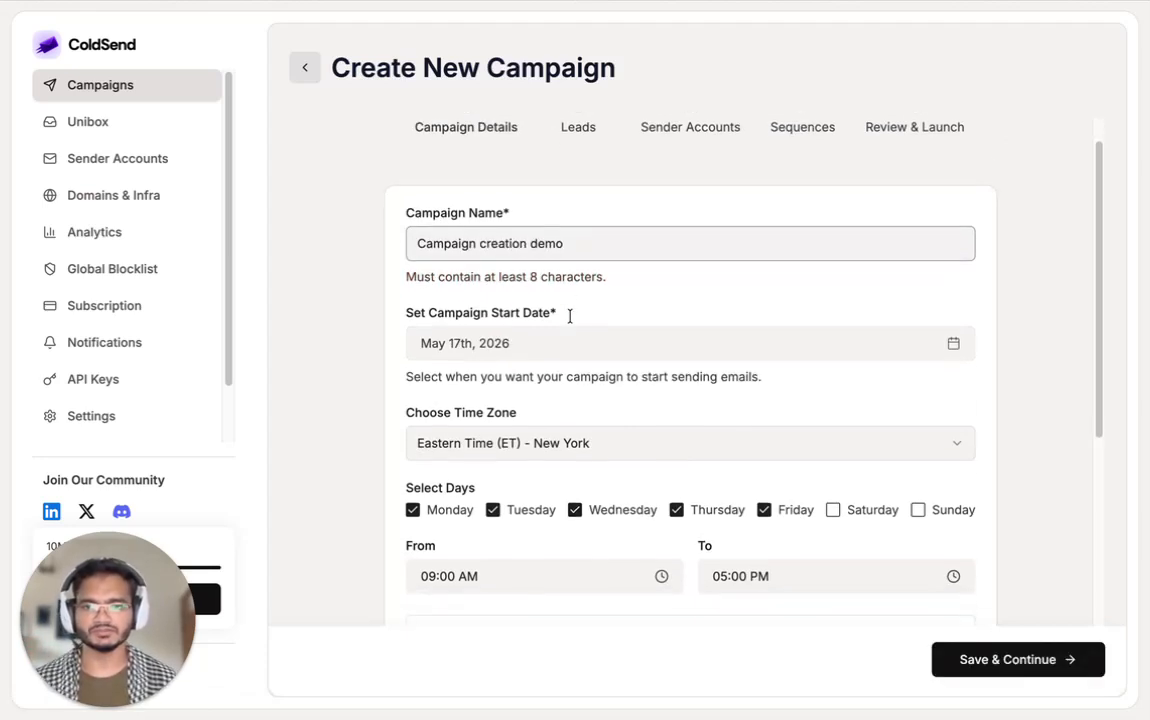
click(724, 291)
click(675, 244)
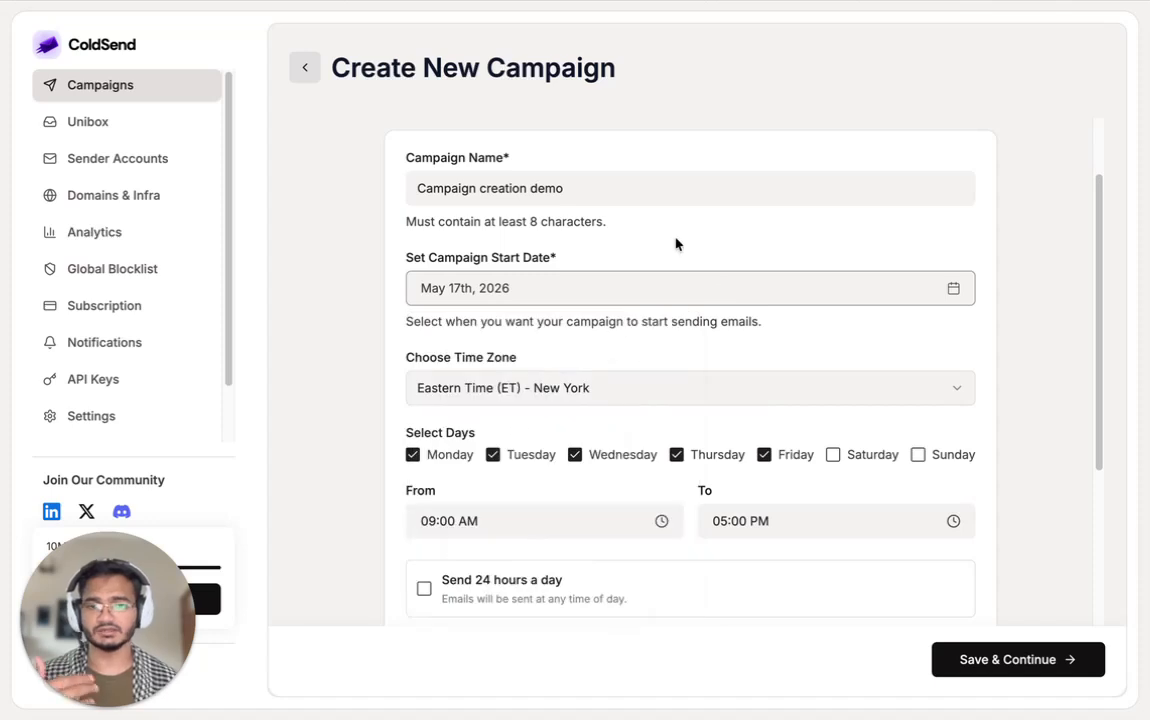
scroll(706, 349, down, 1)
click(707, 333)
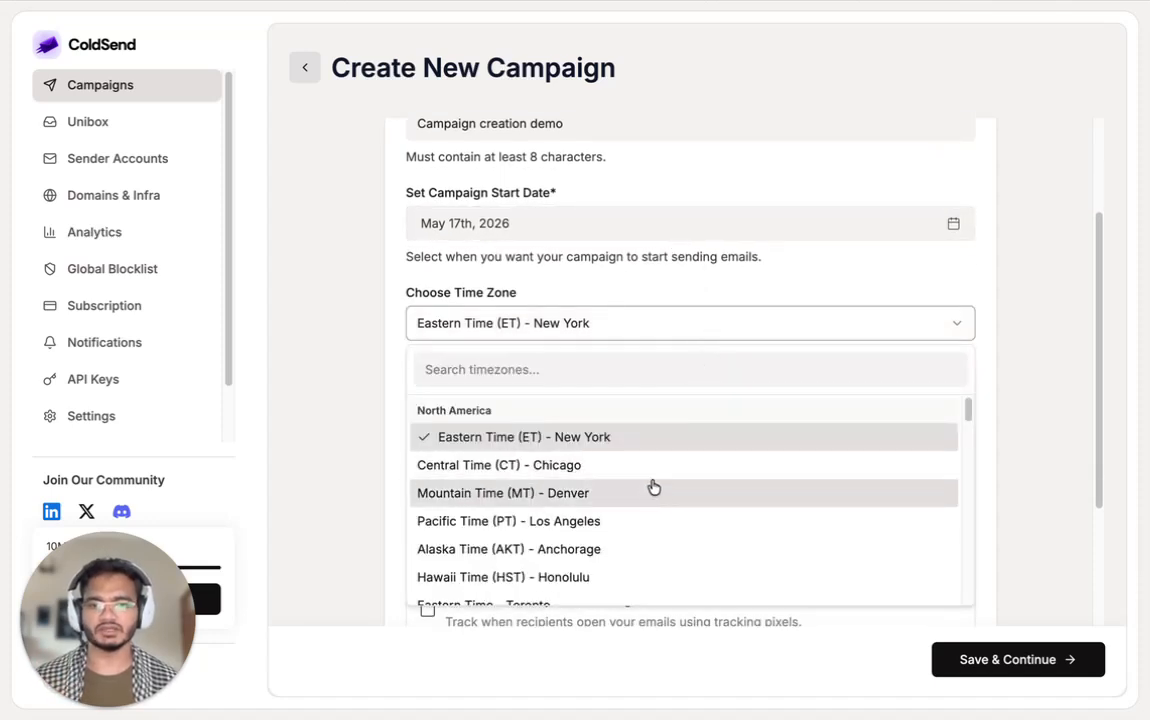
scroll(642, 512, down, 3)
click(365, 438)
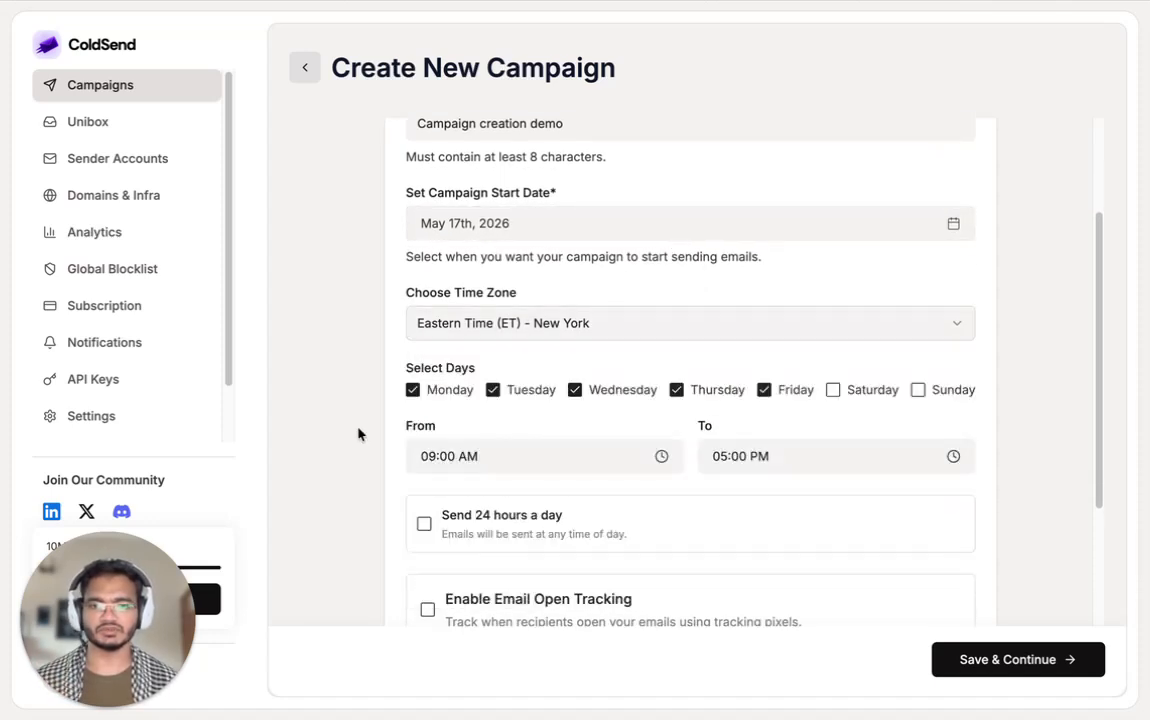
scroll(359, 434, down, 3)
click(600, 338)
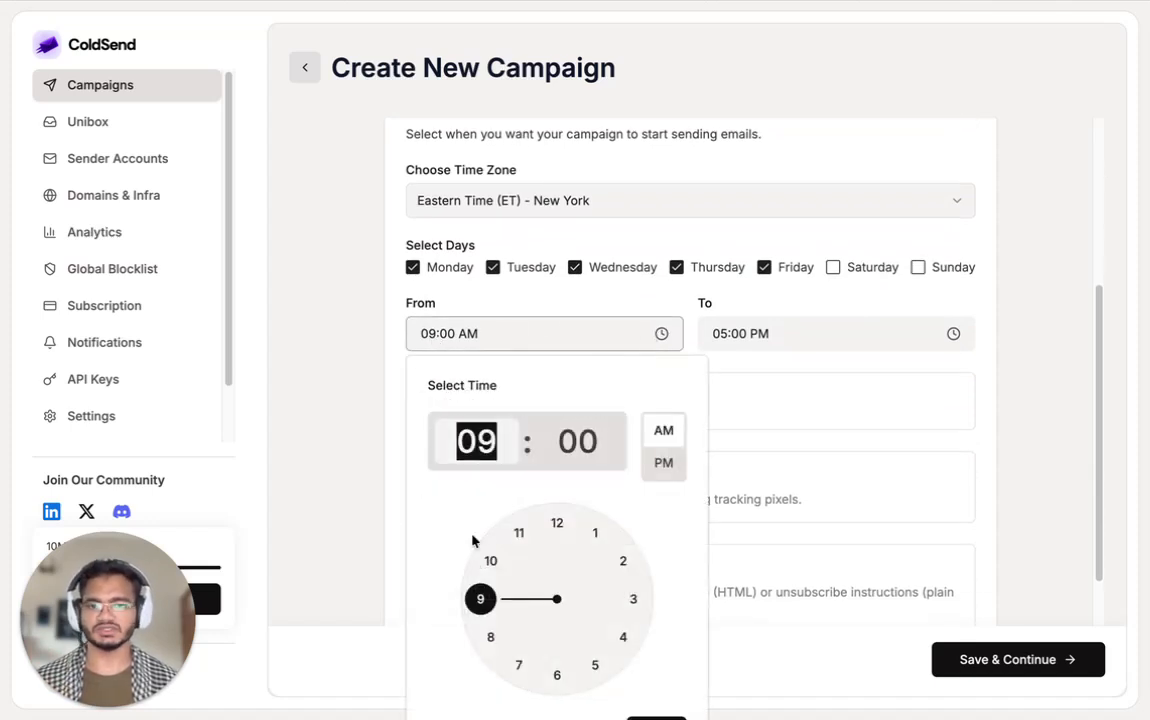
click(380, 552)
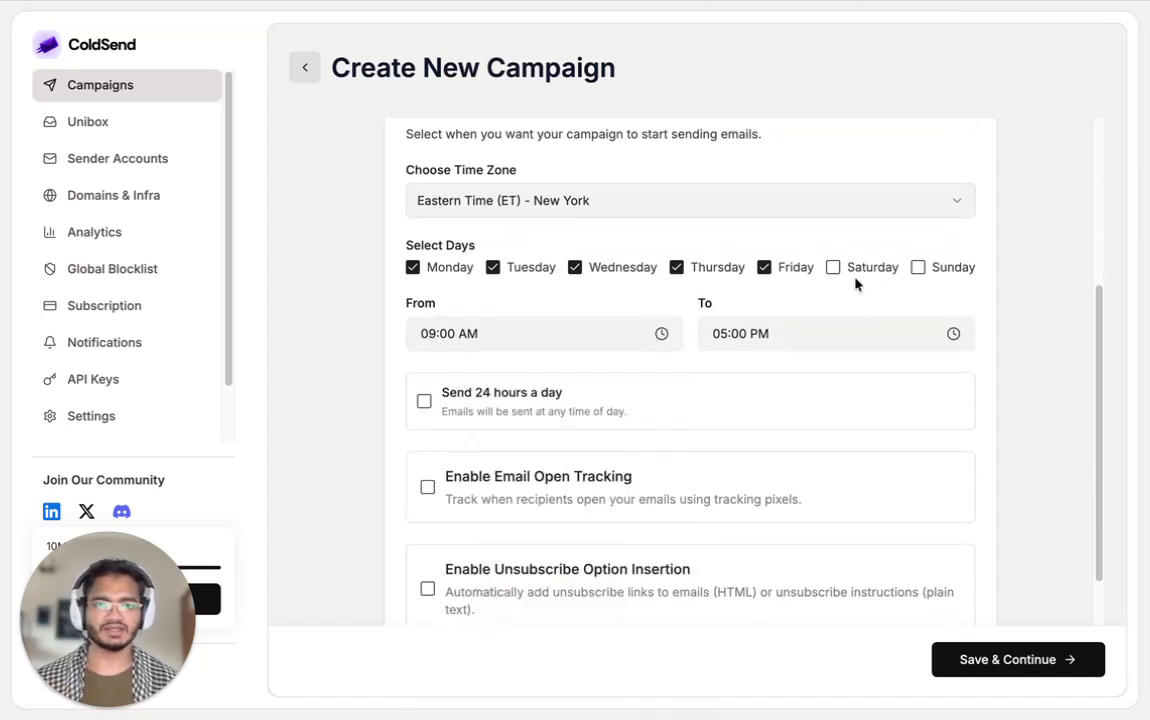
Enable 24-hour sending and unsubscribe option insertion, leave email open tracking off, and save the campaign details.
click(425, 404)
scroll(430, 415, down, 1)
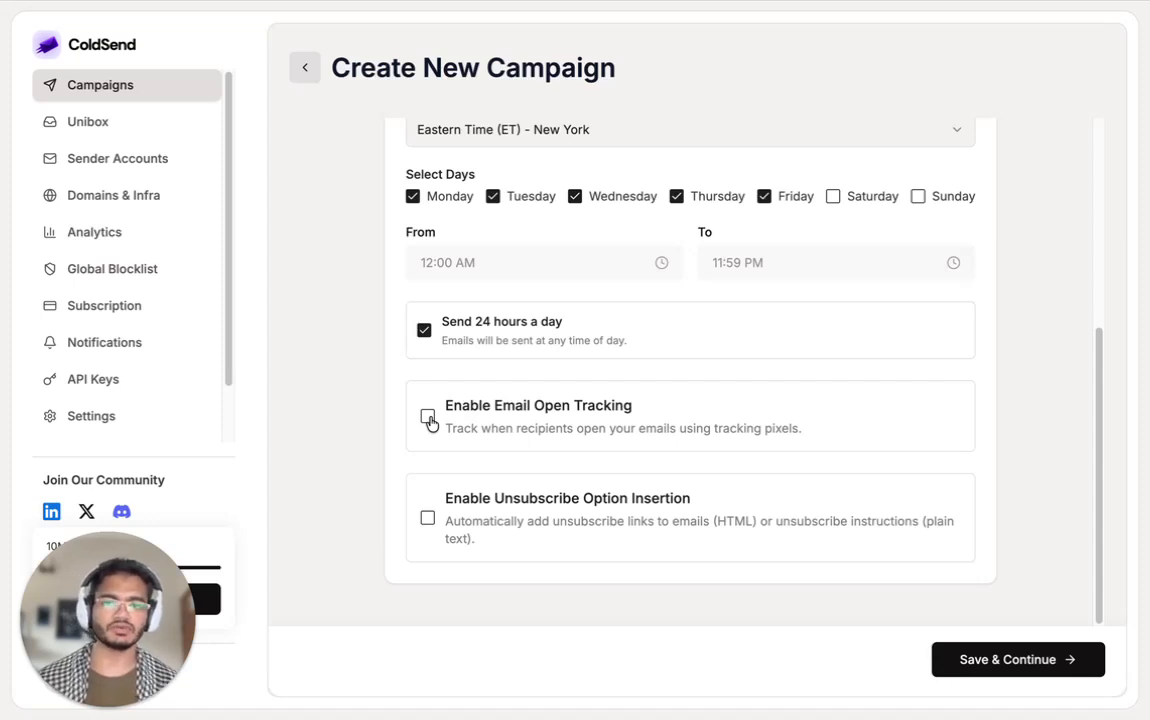
click(428, 418)
click(428, 418)
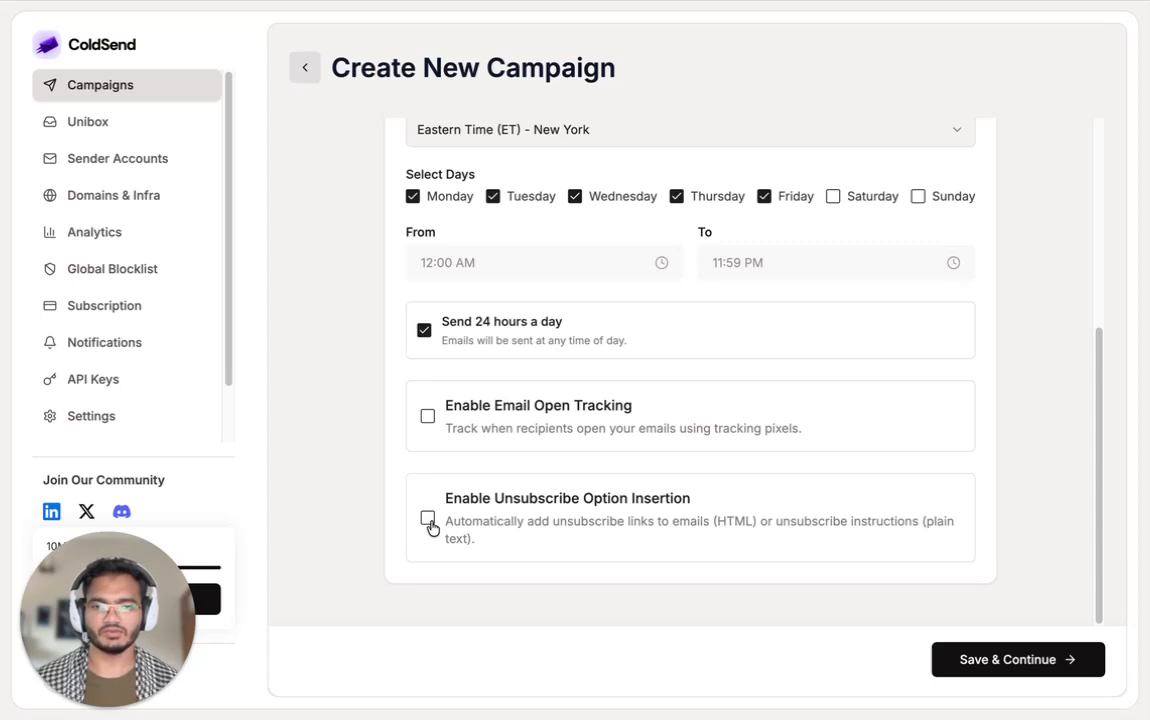
click(428, 519)
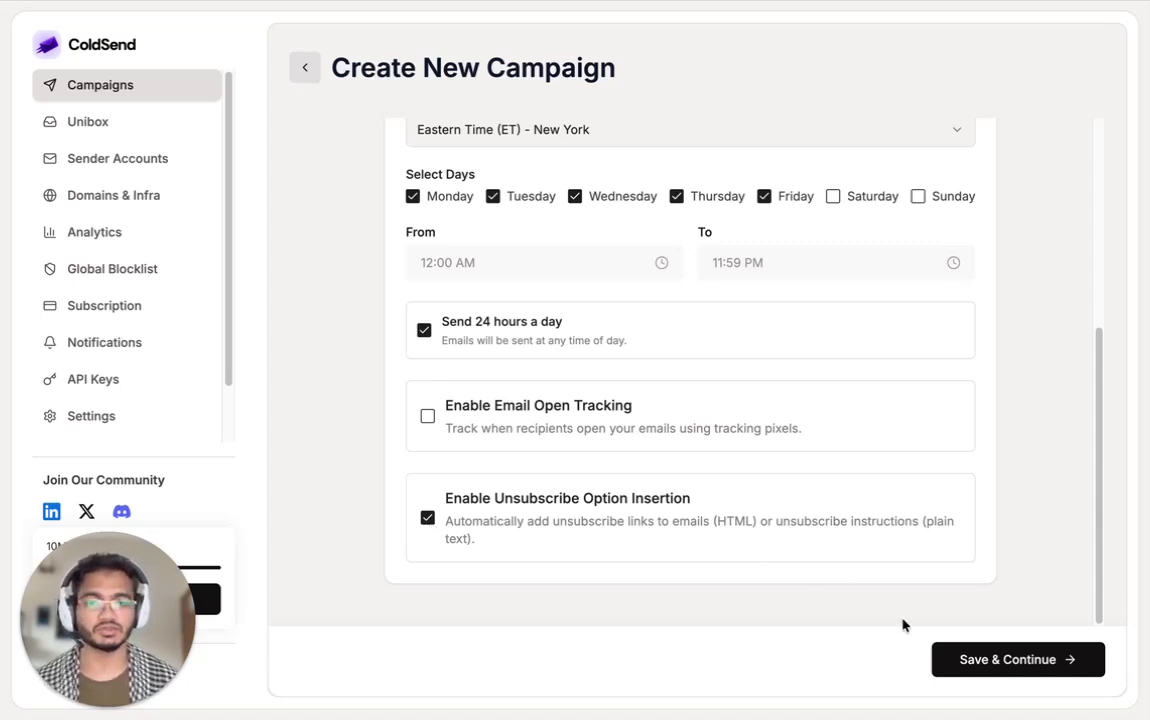
click(1015, 662)
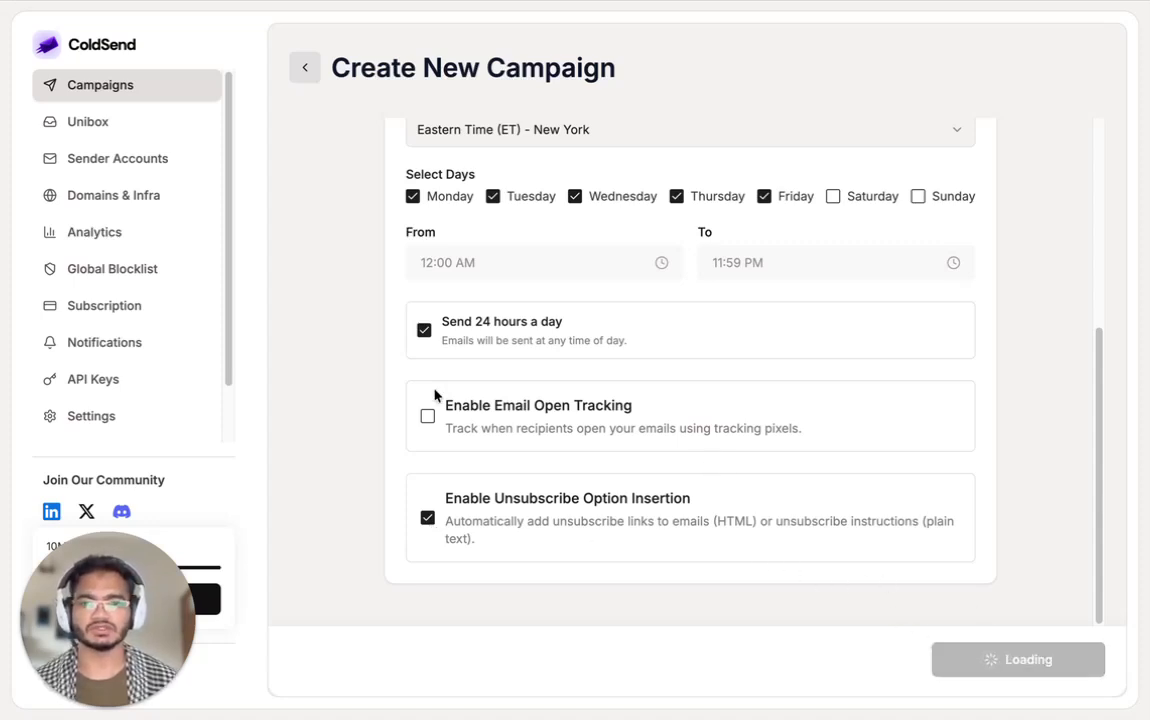
Look over the options for uploading new leads and for copying leads from another campaign.
scroll(531, 352, up, 5)
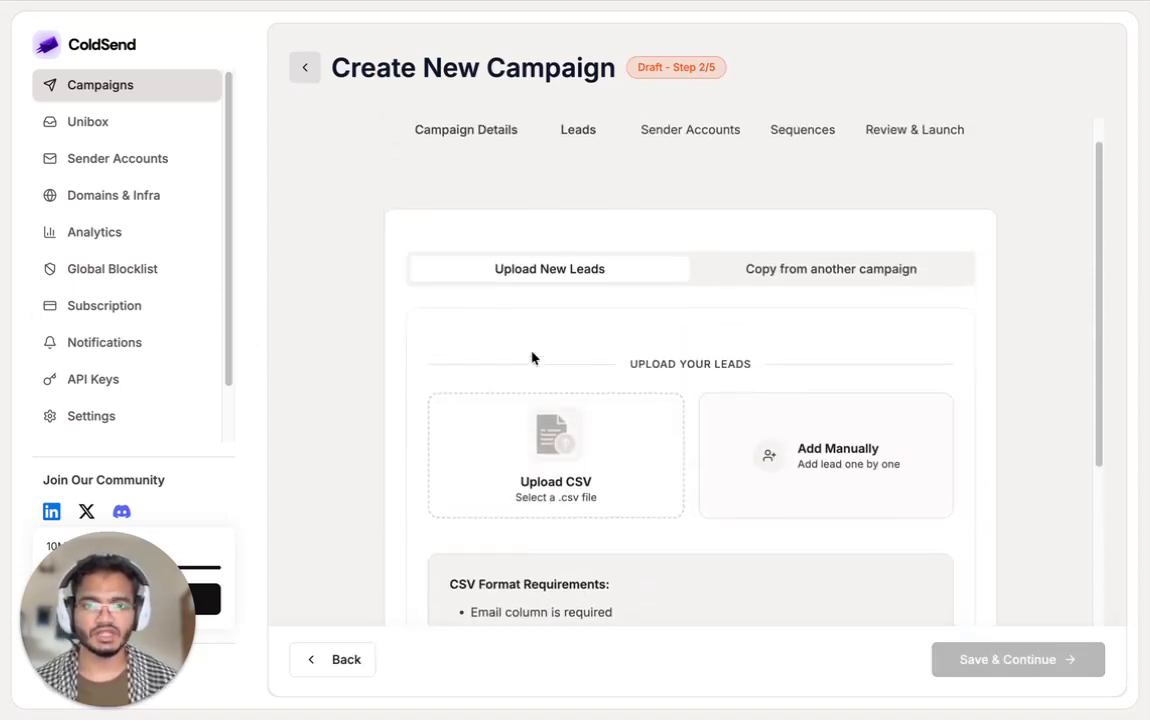
scroll(600, 352, down, 2)
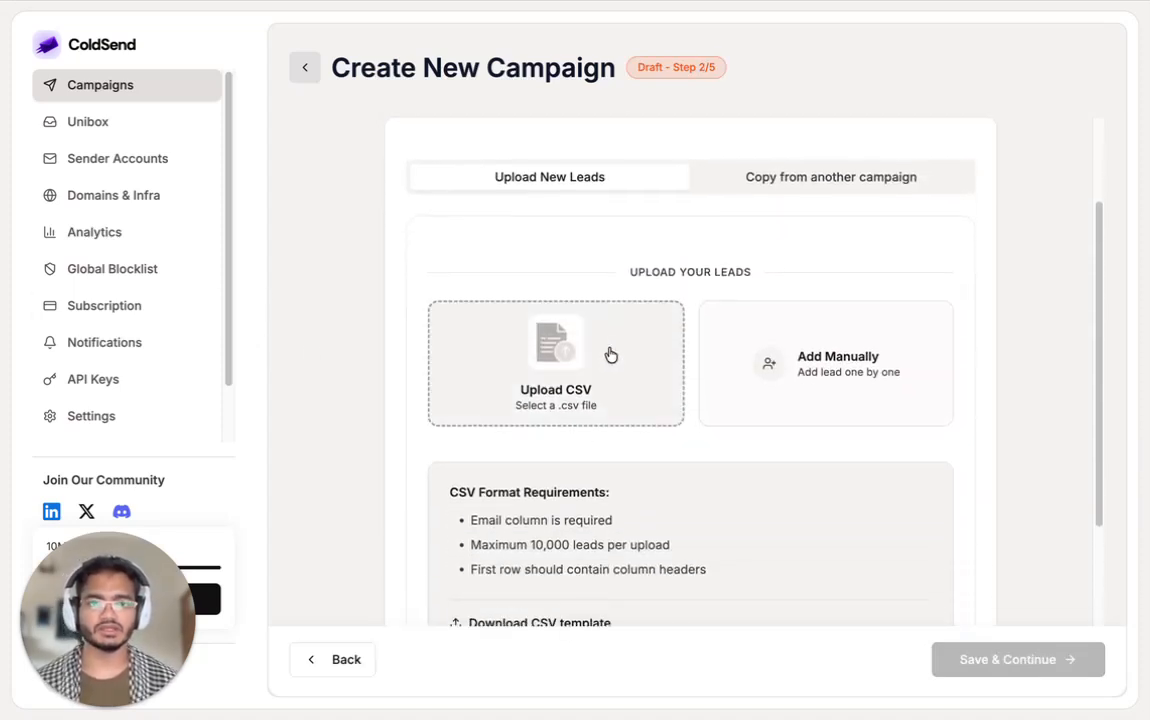
click(793, 190)
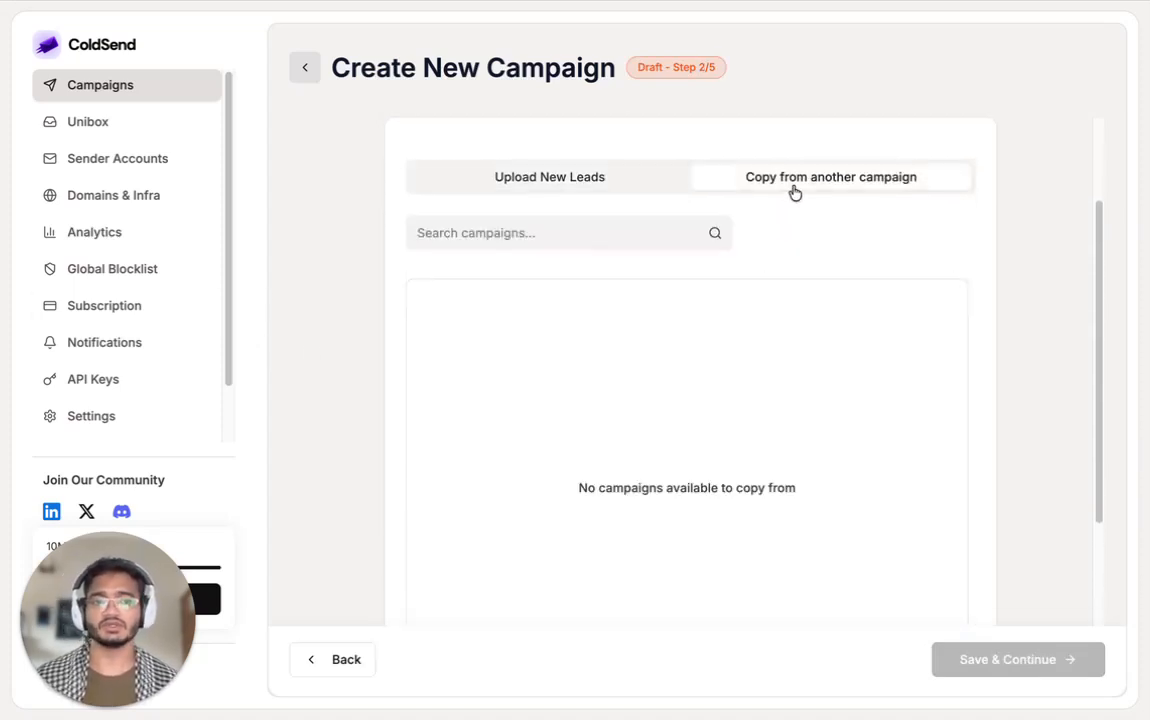
click(619, 194)
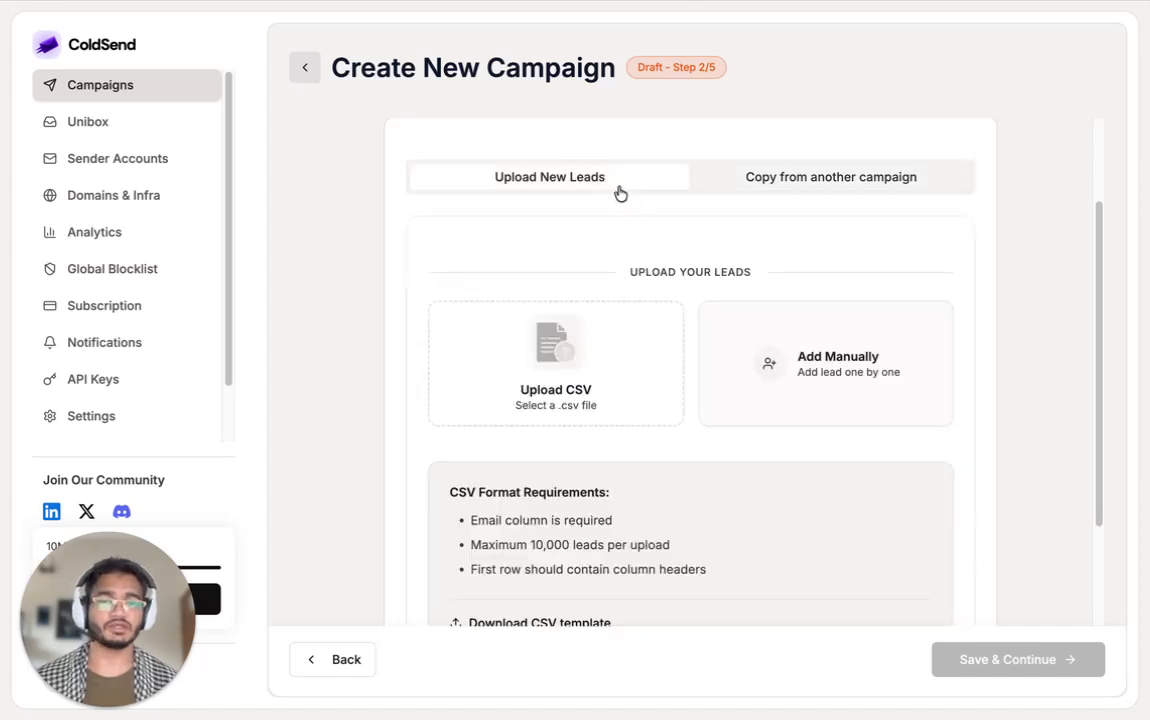
Upload Test List.csv as the campaign's lead file.
click(624, 376)
double_click(472, 300)
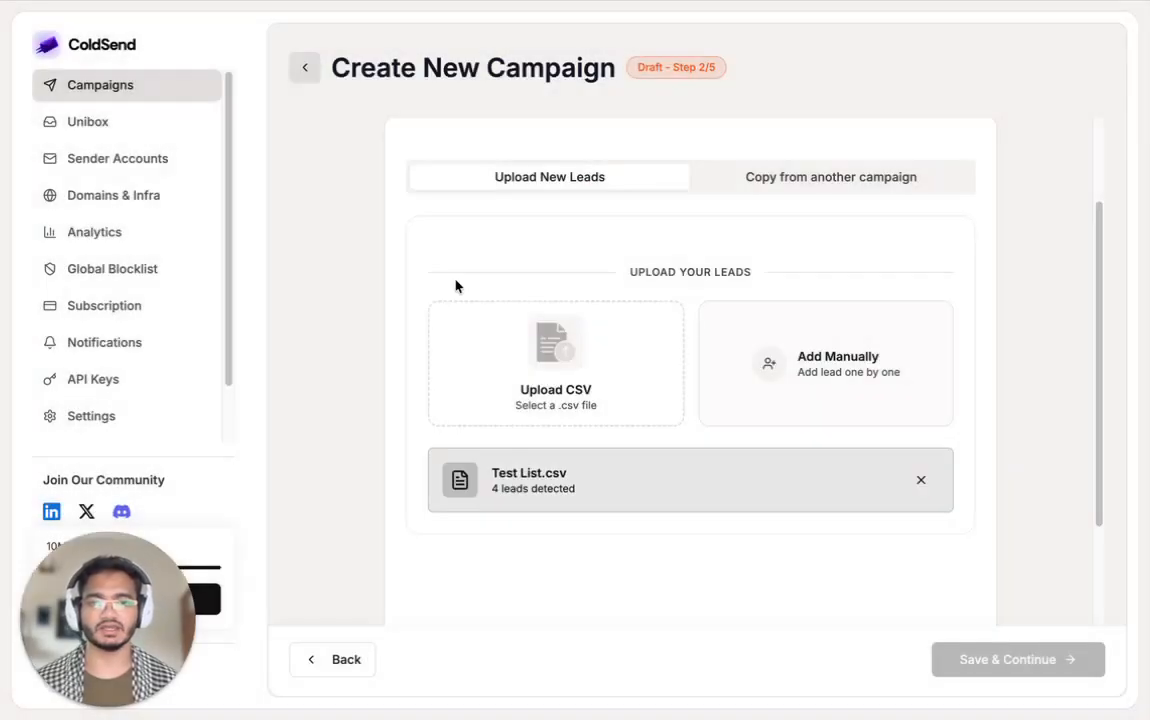
Review the duplicate and blocked leads in the file summary and try the choice of which duplicate to keep.
scroll(466, 305, down, 2)
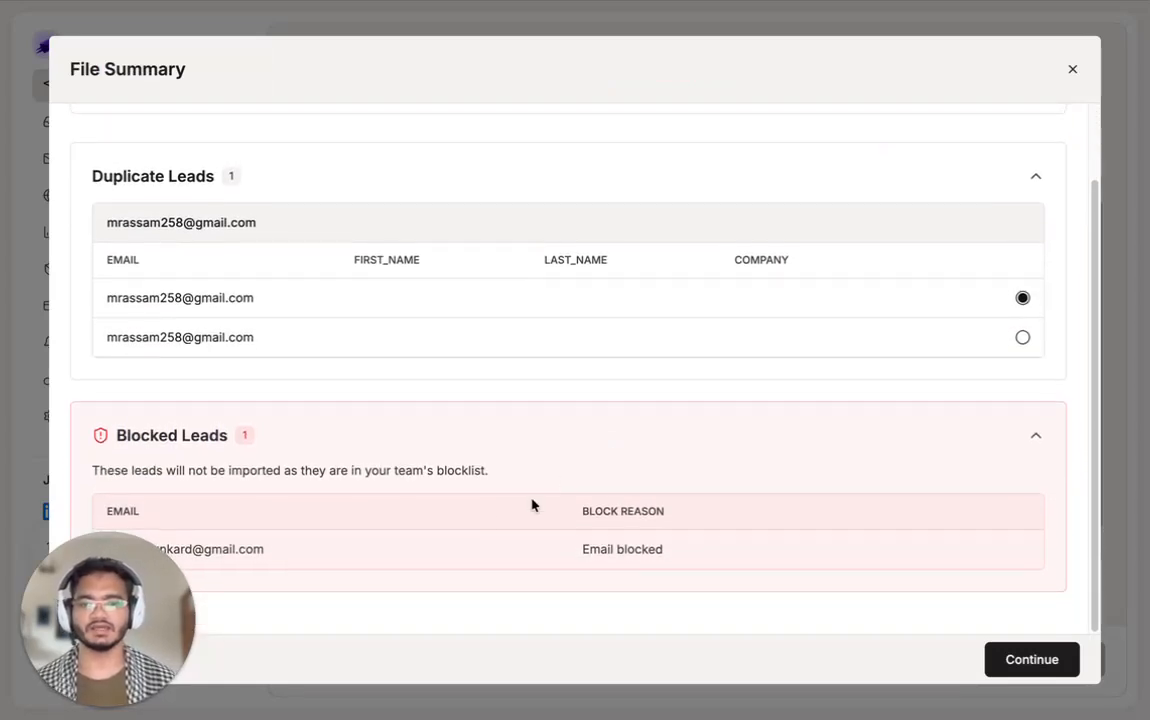
drag(163, 673, 506, 660)
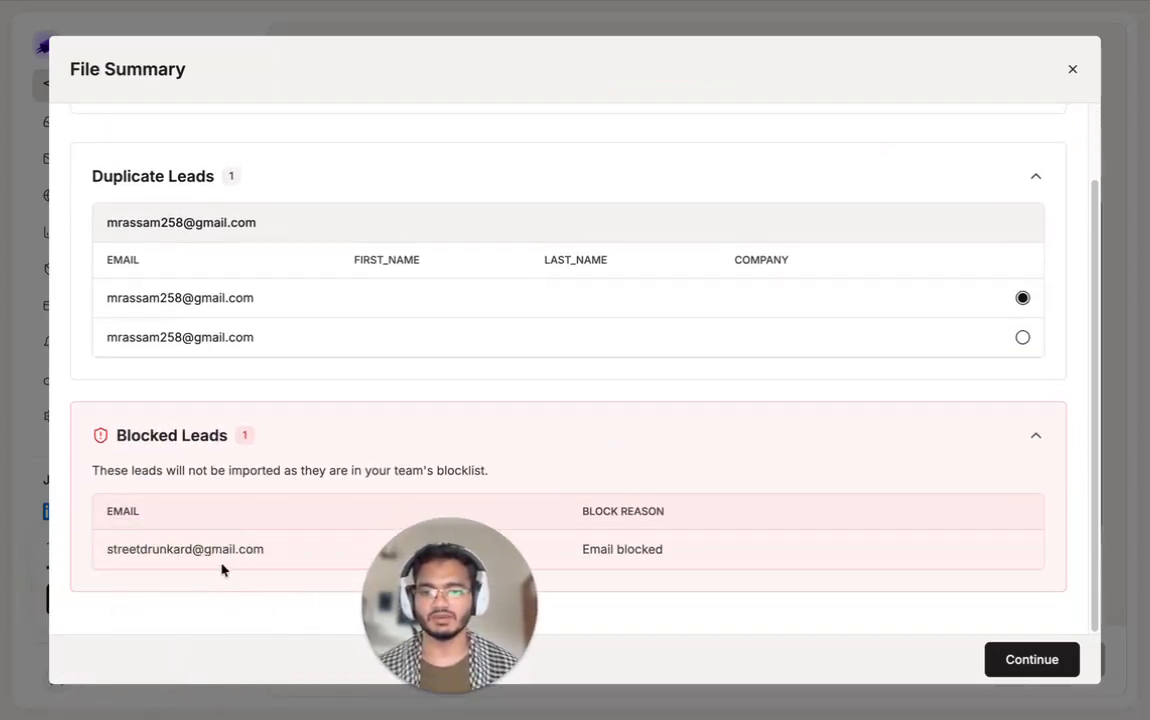
drag(396, 611, 70, 590)
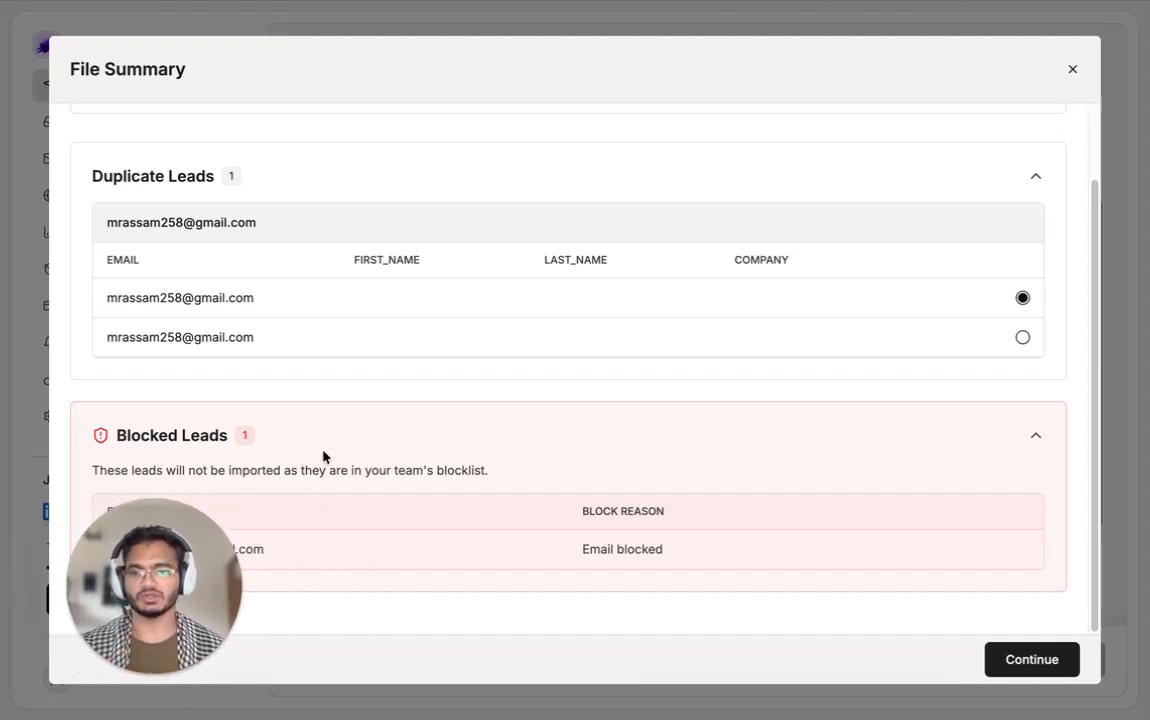
scroll(310, 425, up, 2)
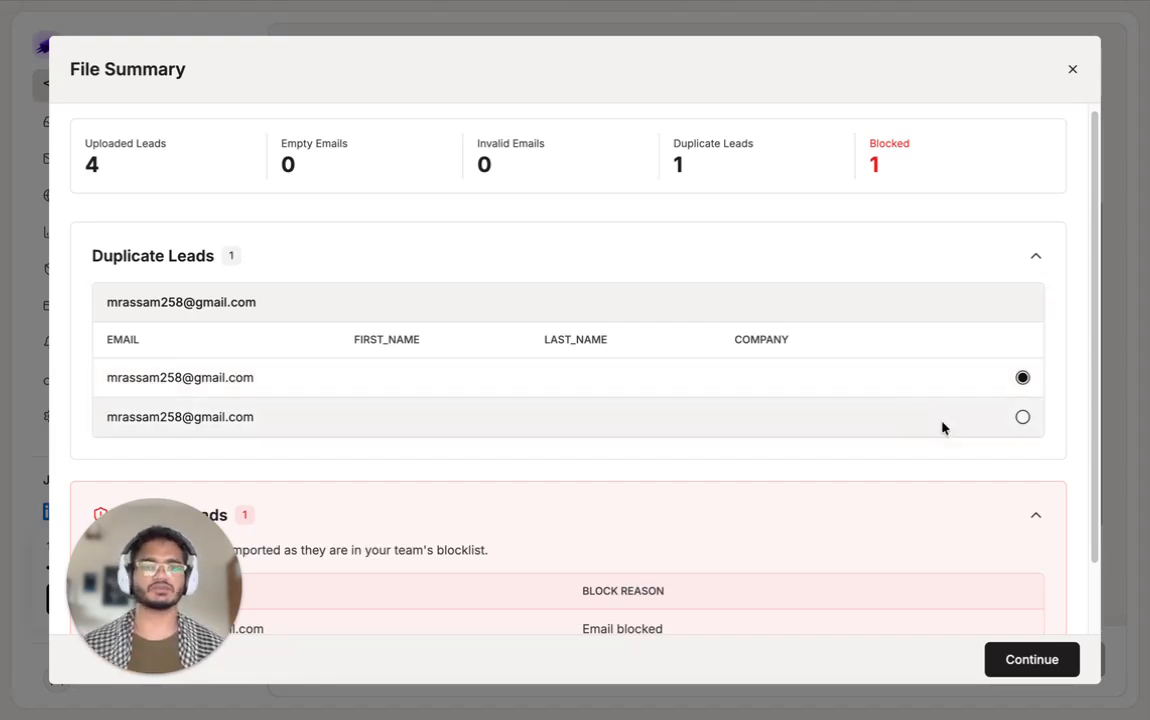
click(1019, 417)
click(1021, 378)
scroll(786, 434, up, 1)
scroll(786, 434, down, 1)
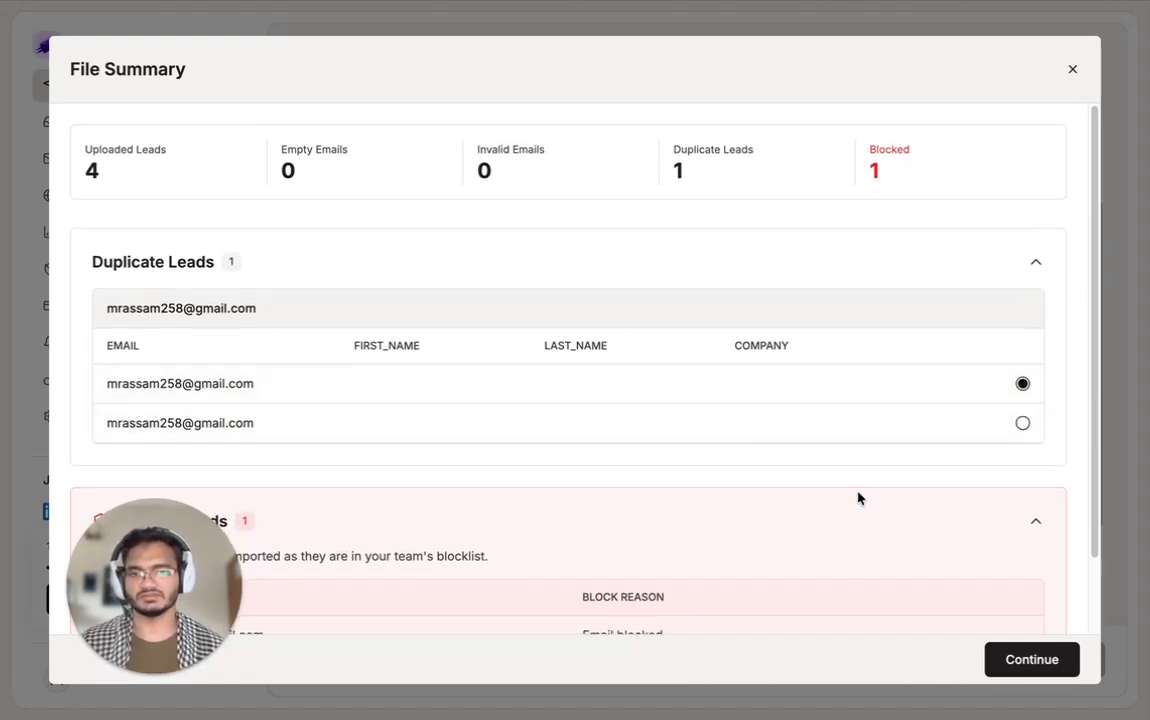
Proceed to the field mapping, dismiss it, and remove the uploaded lead file.
click(1032, 659)
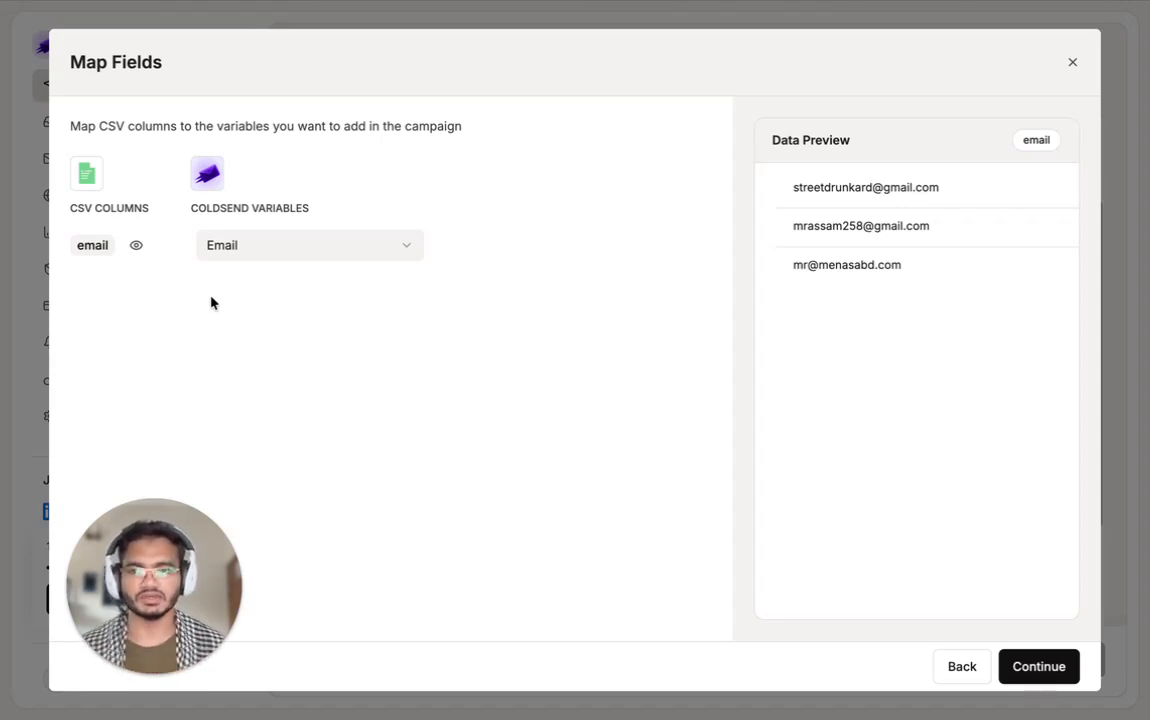
click(35, 242)
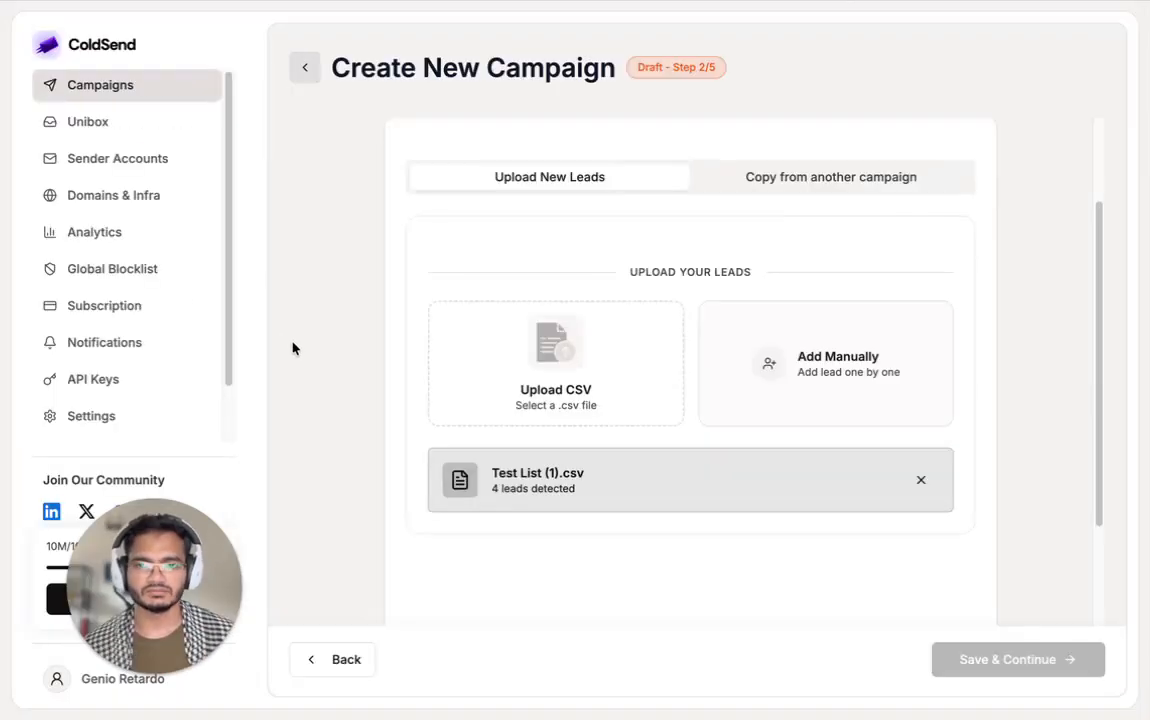
click(928, 482)
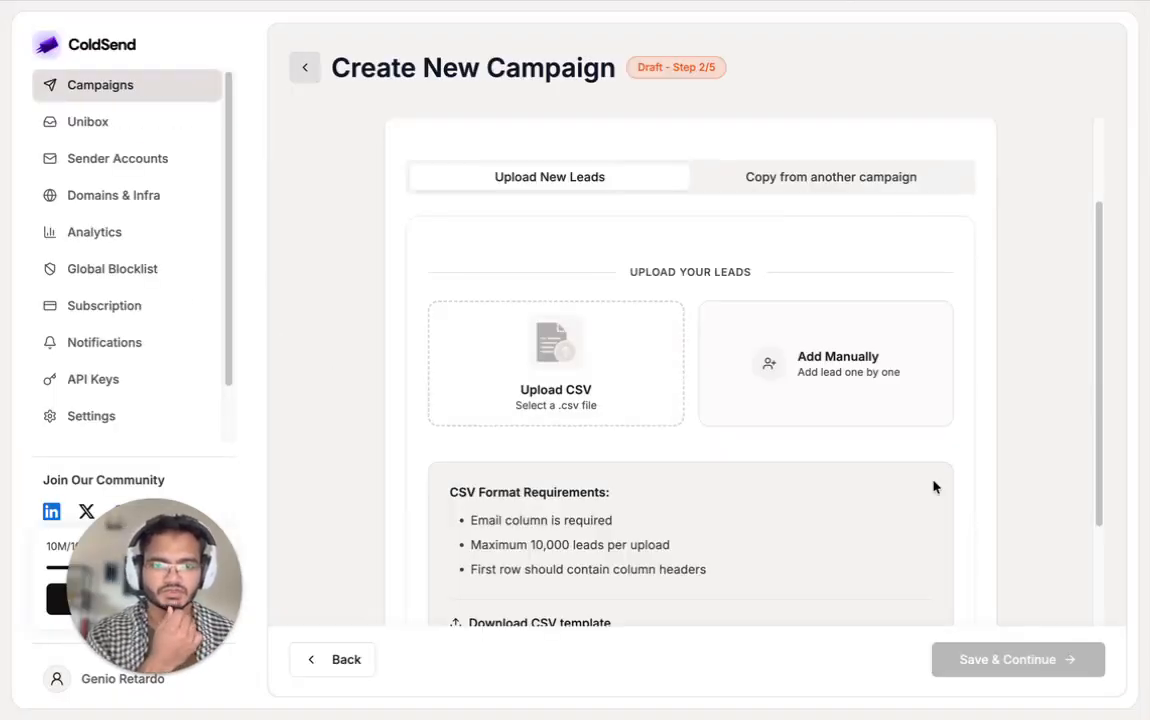
Upload Test List (1).csv as the lead file and accept its file summary.
click(642, 393)
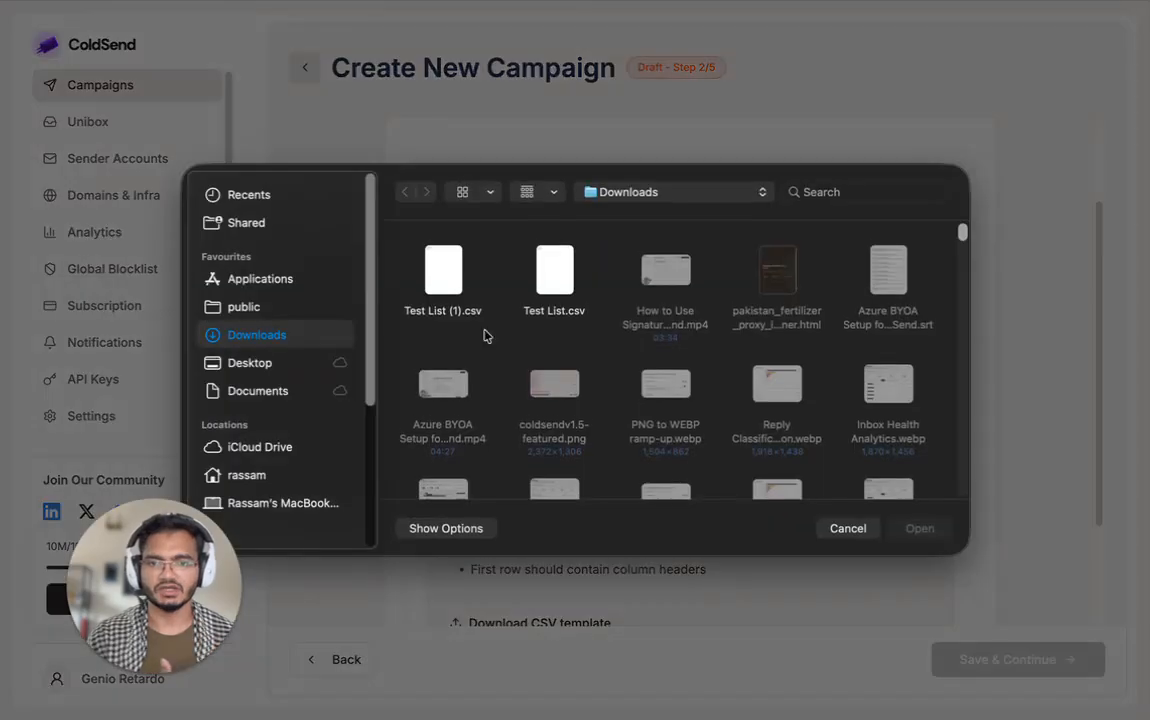
double_click(445, 262)
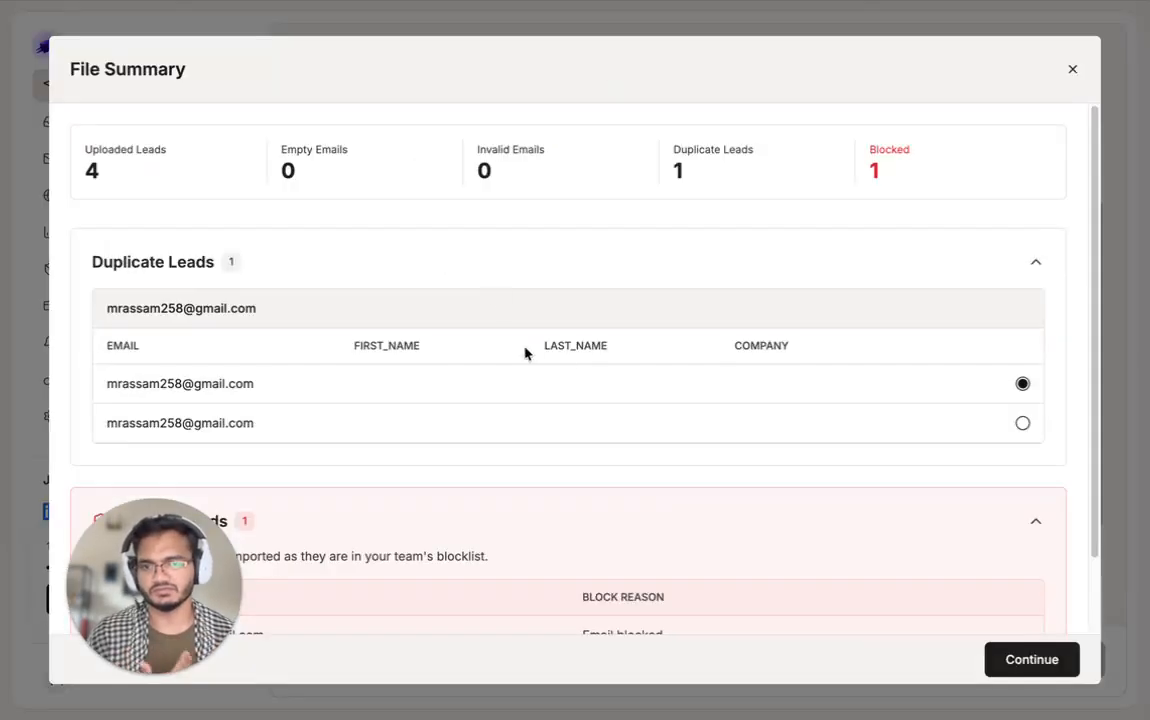
click(1036, 663)
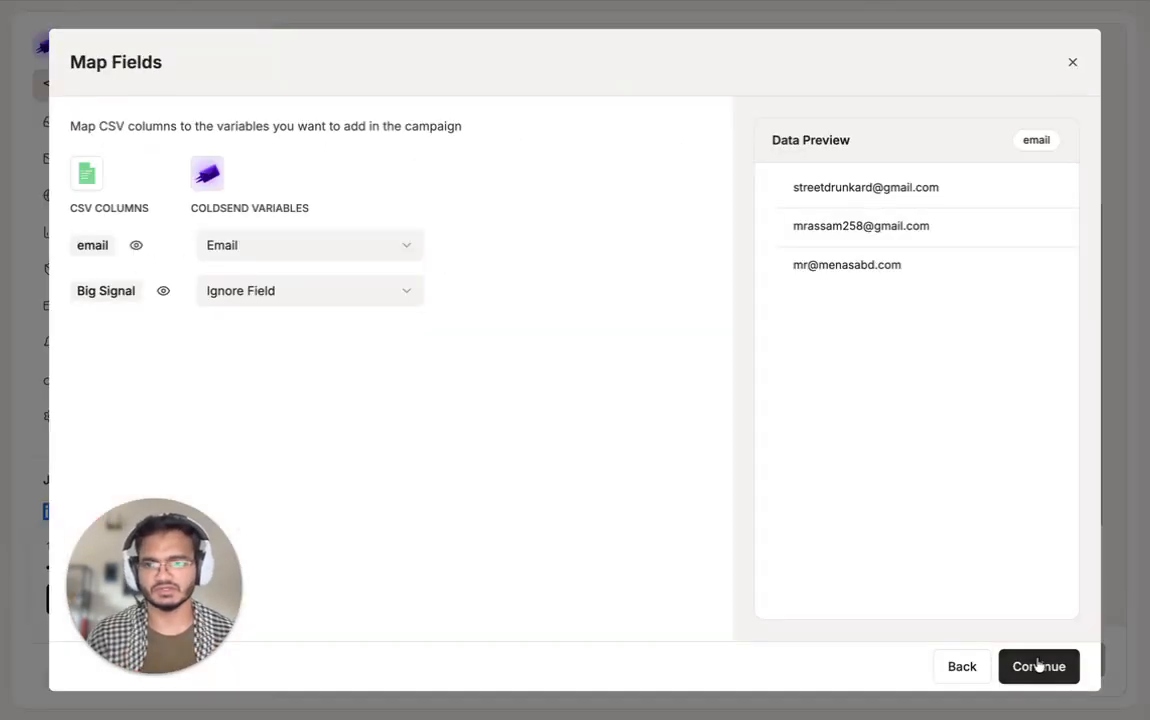
Map the Big Signal column to a new custom variable named "Big Signal" and import the leads.
click(326, 300)
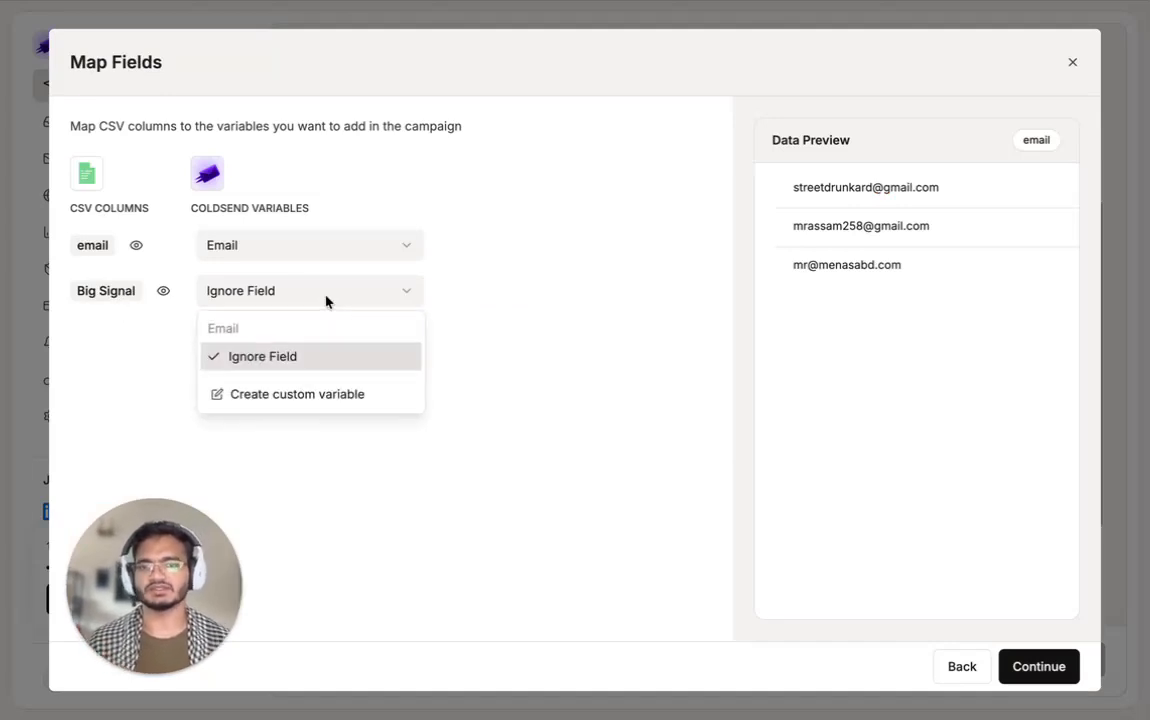
click(321, 395)
text(Big Signal)
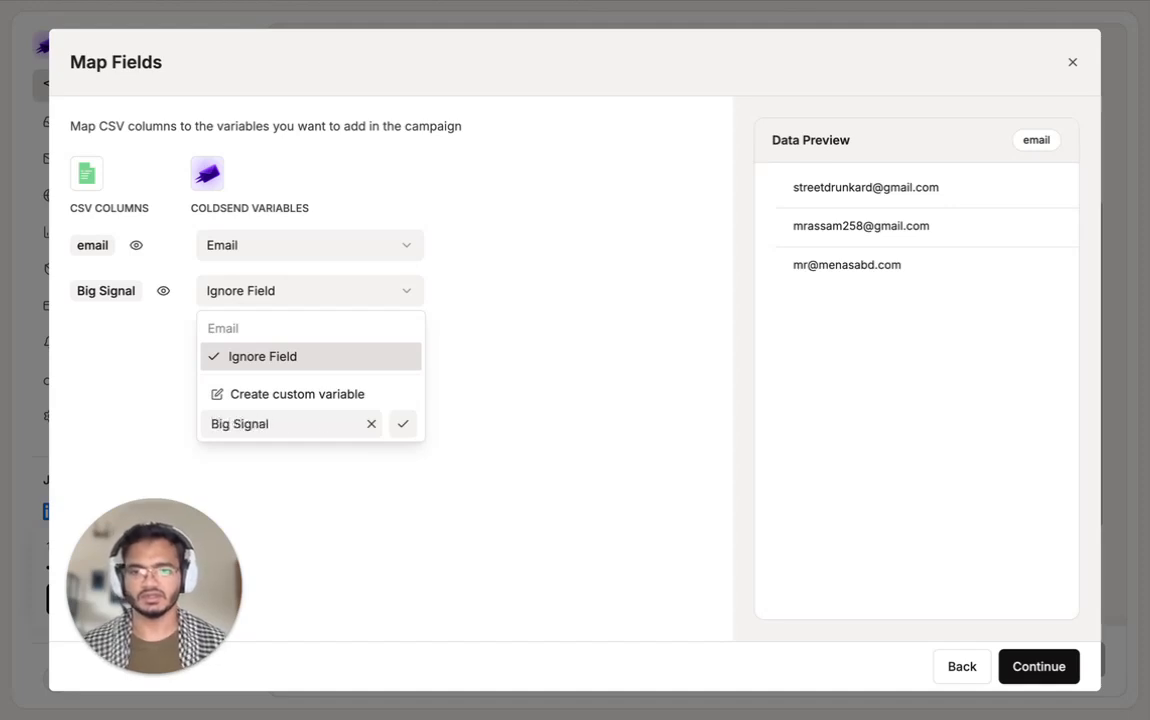
click(402, 424)
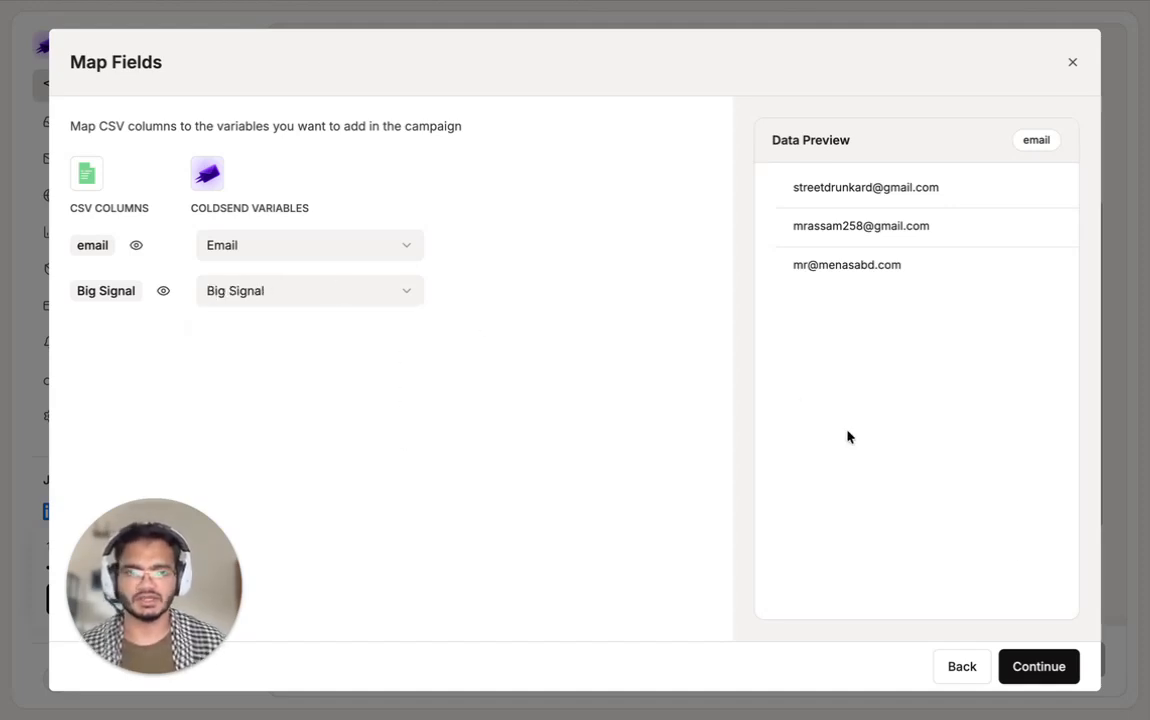
click(1053, 666)
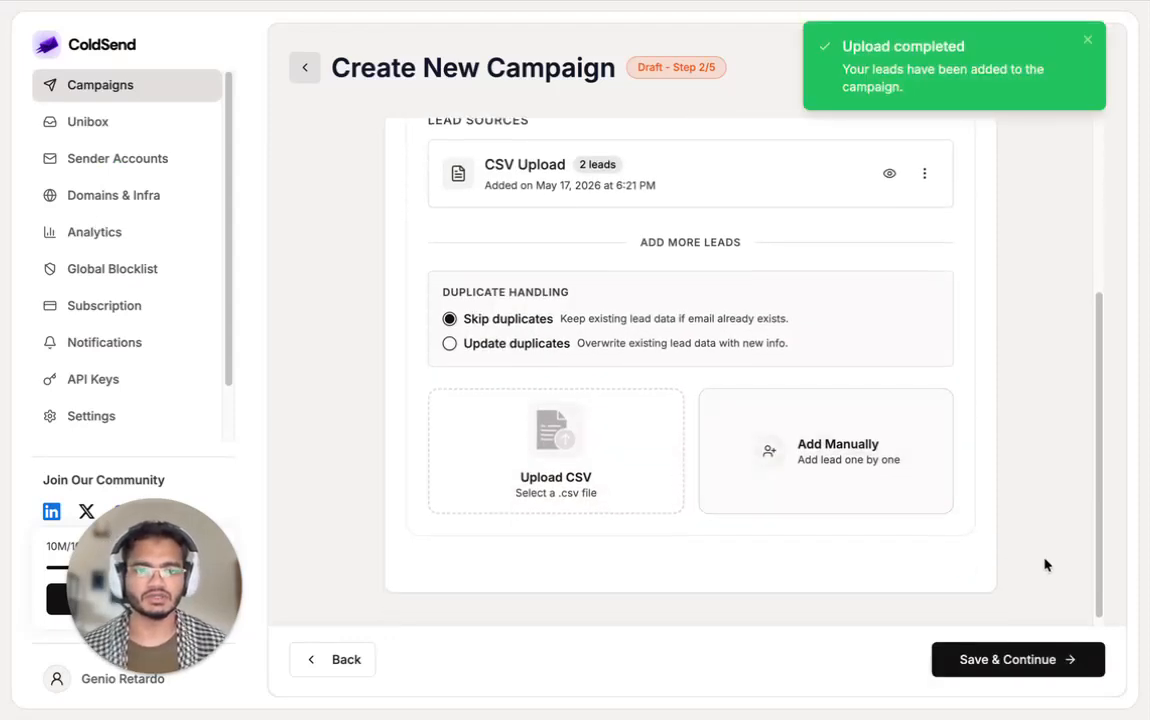
Continue to the sender accounts and select all inboxes of the coldsend-marketing.xyz domain.
click(1026, 672)
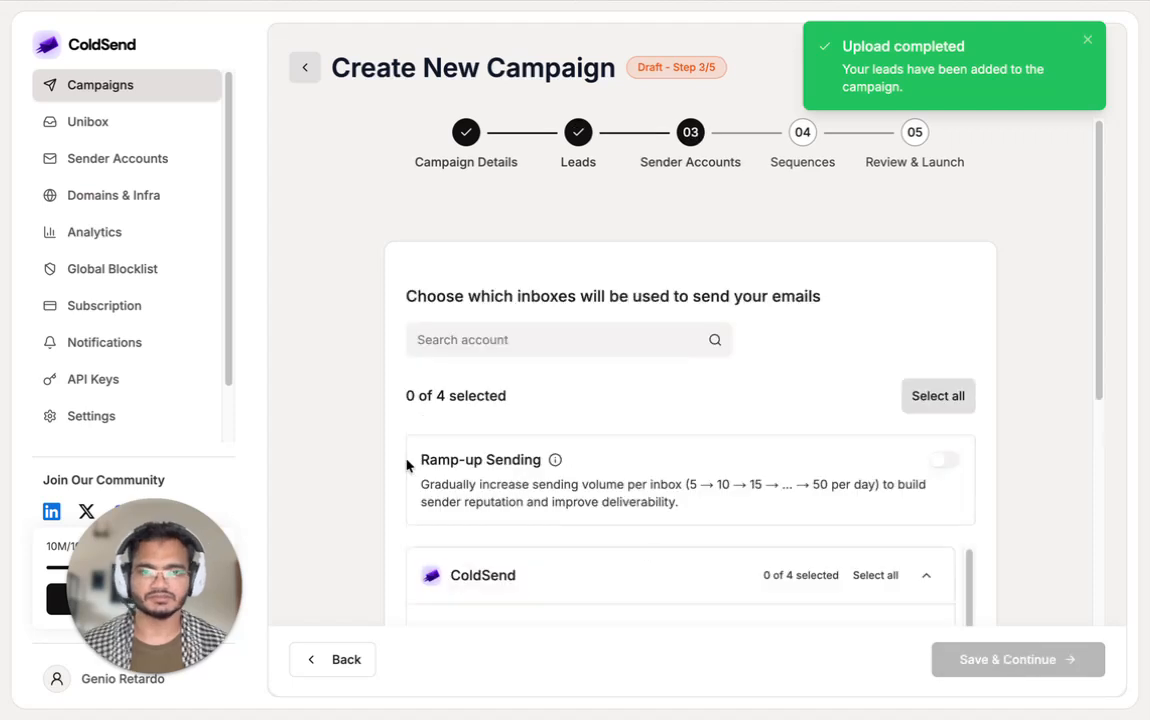
scroll(403, 462, down, 2)
scroll(403, 462, down, 3)
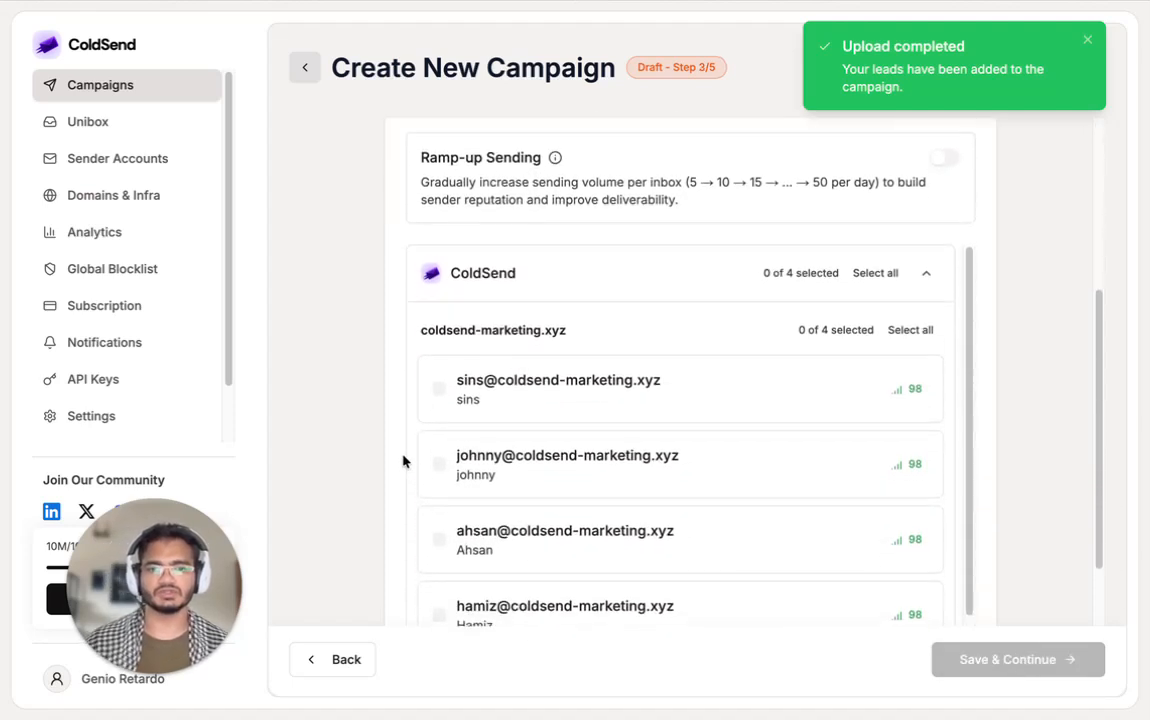
scroll(403, 460, up, 3)
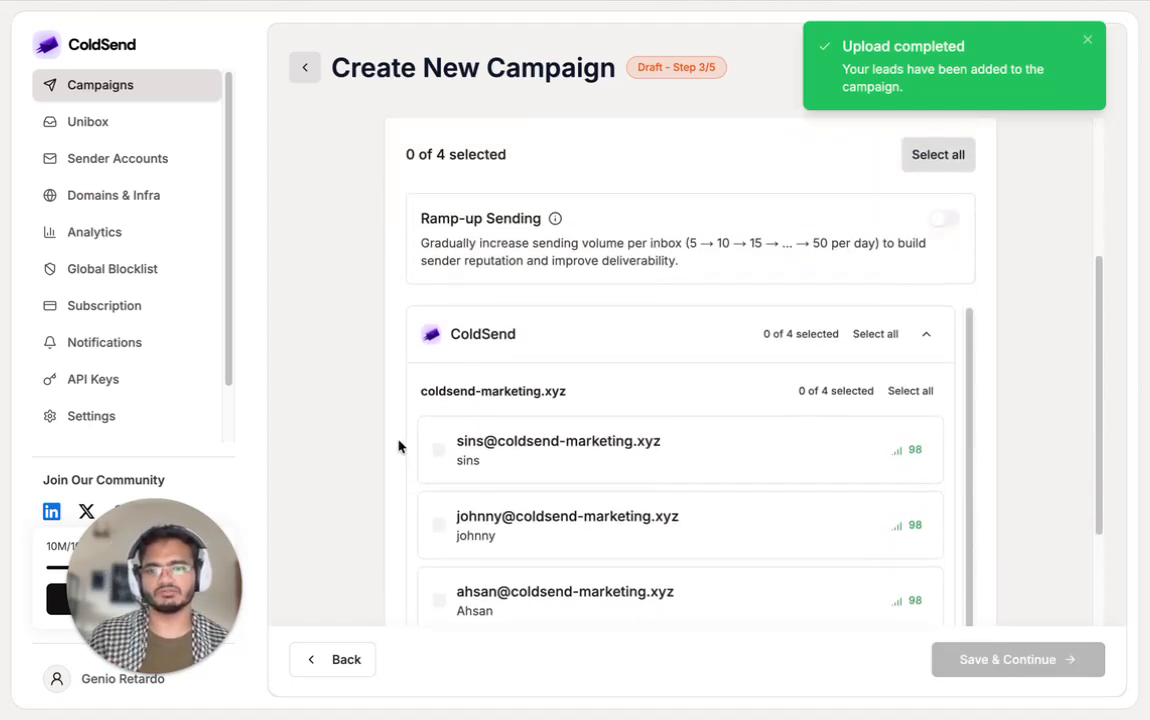
scroll(398, 444, up, 2)
click(909, 503)
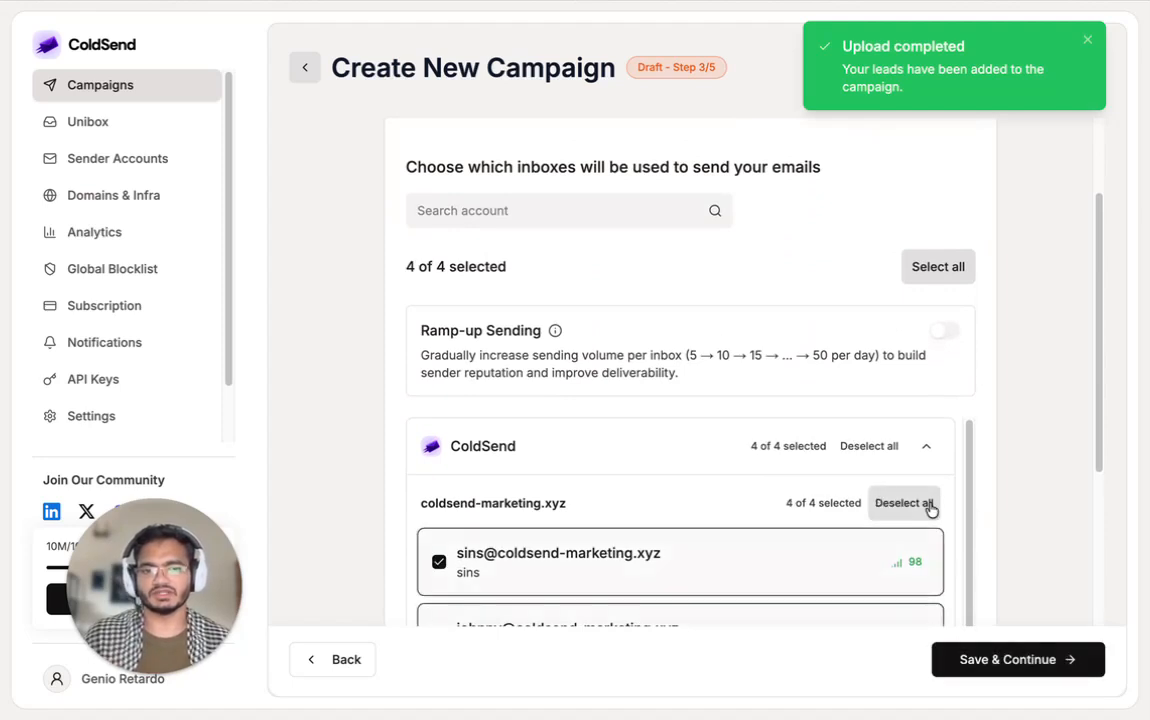
Collapse and re-expand the ColdSend inbox group and check the health scores of the selected inboxes.
click(924, 446)
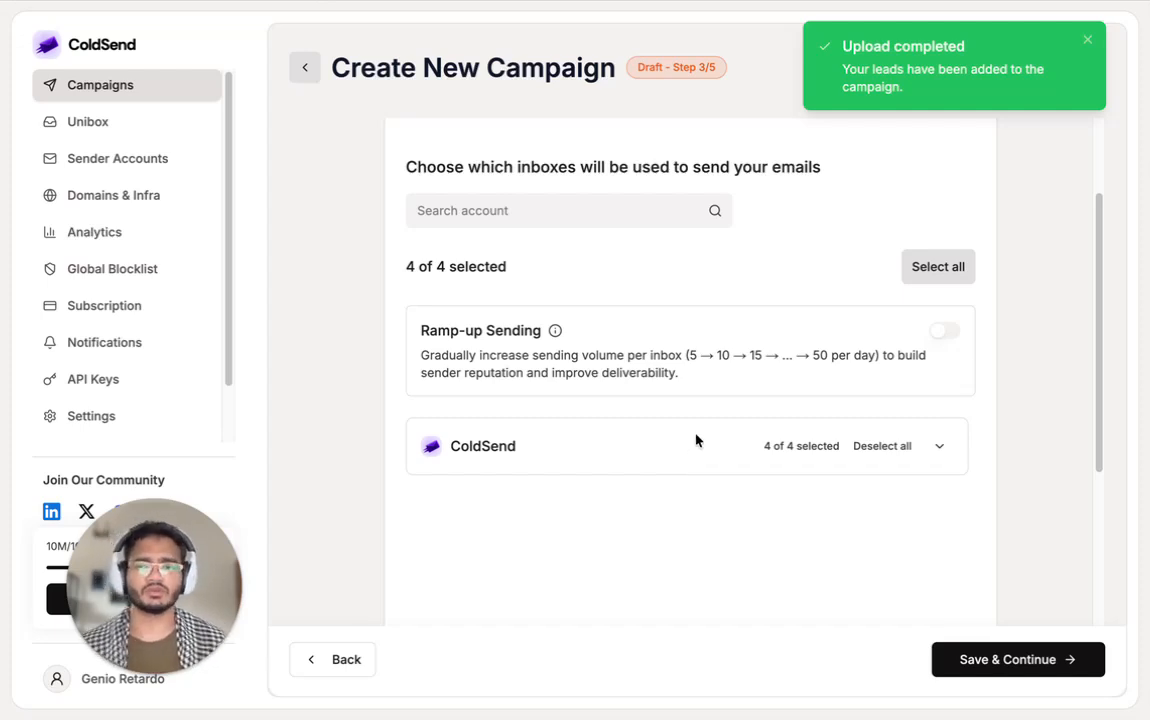
click(939, 446)
scroll(865, 475, down, 3)
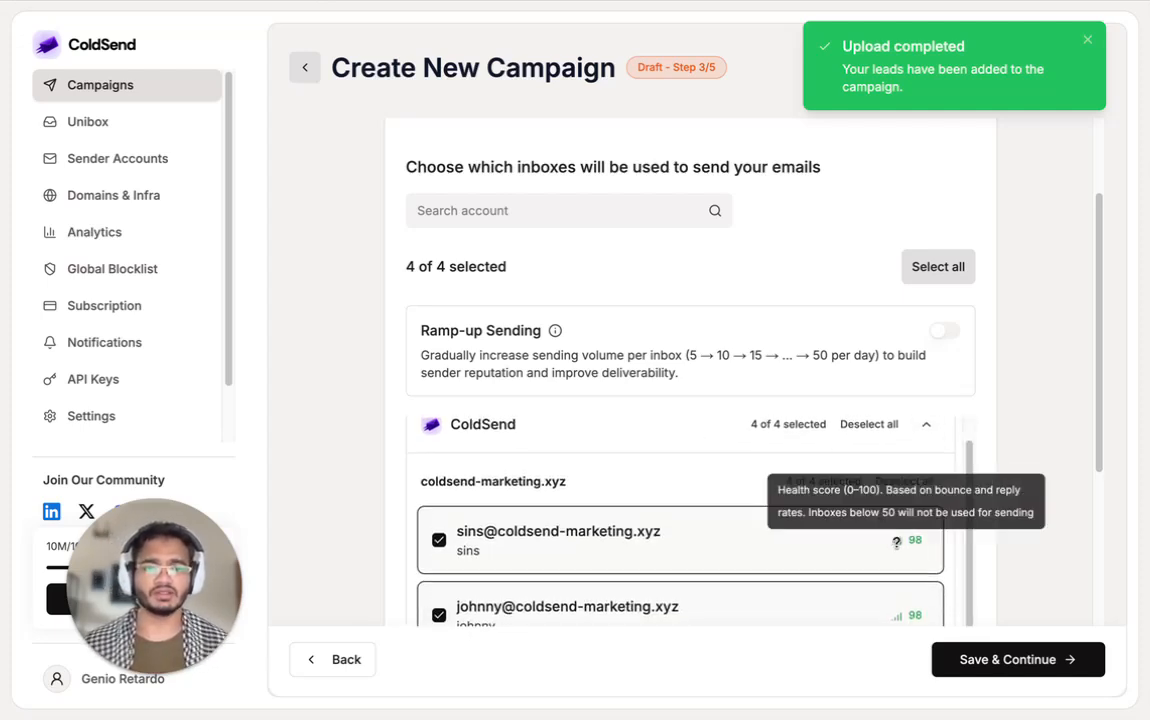
scroll(899, 540, down, 3)
mouse_move(897, 495)
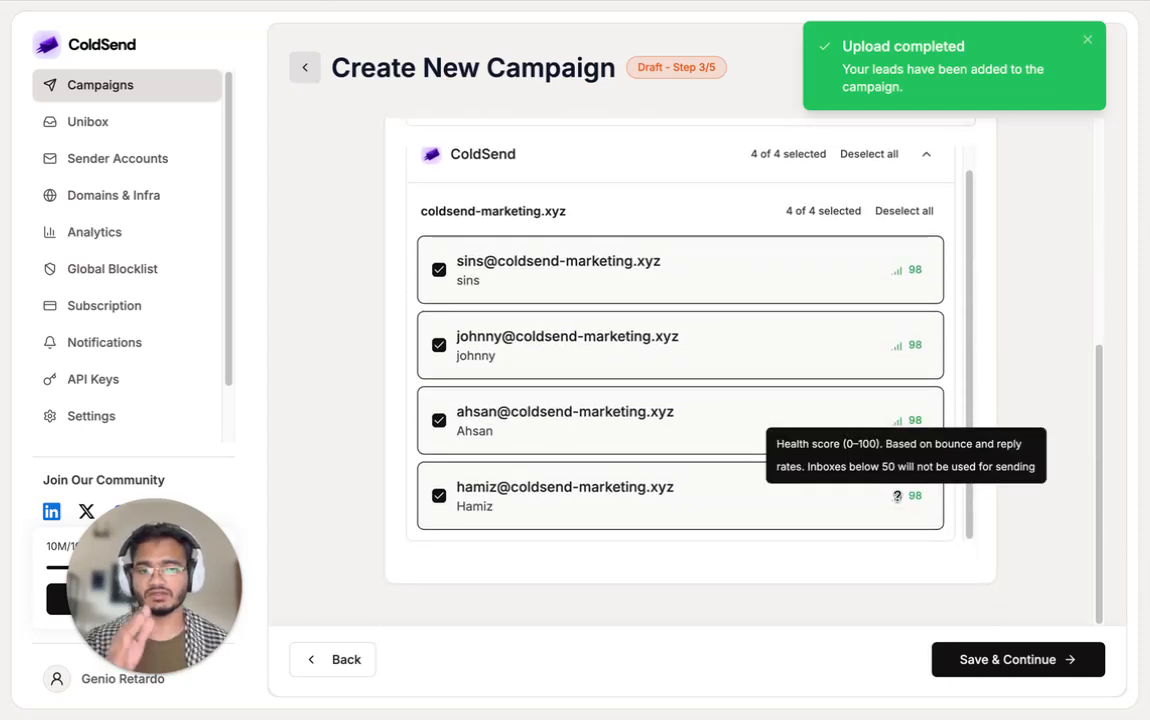
scroll(680, 470, up, 5)
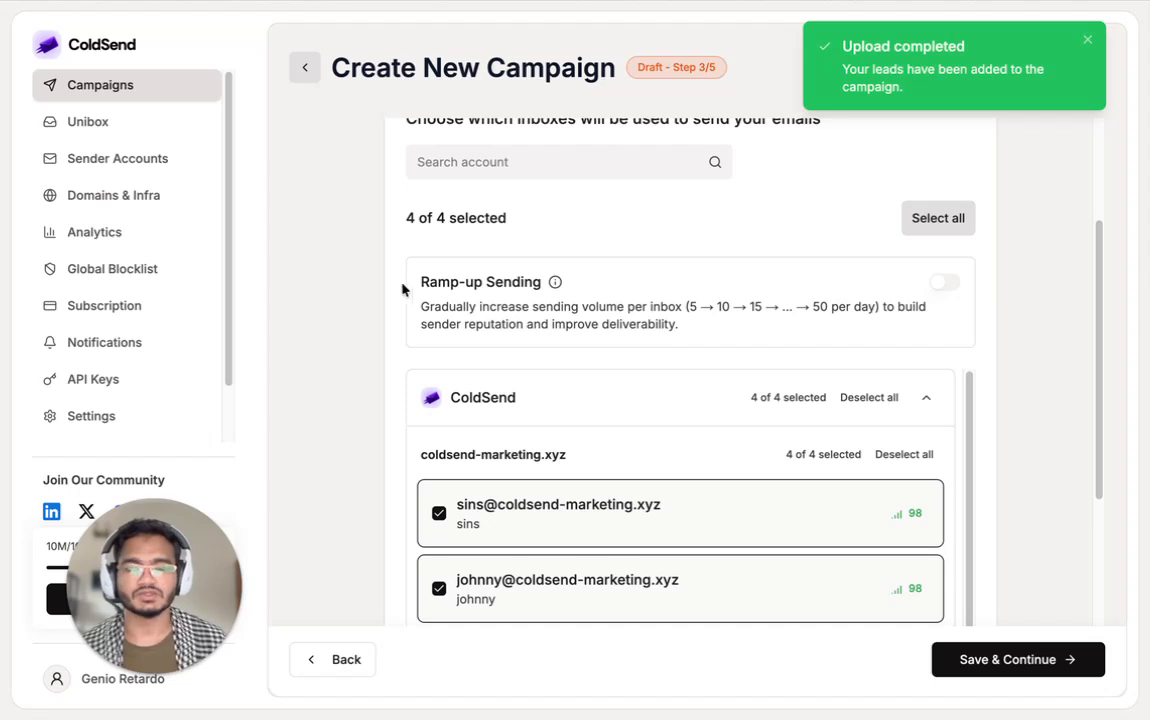
Turn on Ramp-up Sending for the campaign's inboxes and continue to the sequences stage.
drag(398, 284, 551, 297)
click(581, 297)
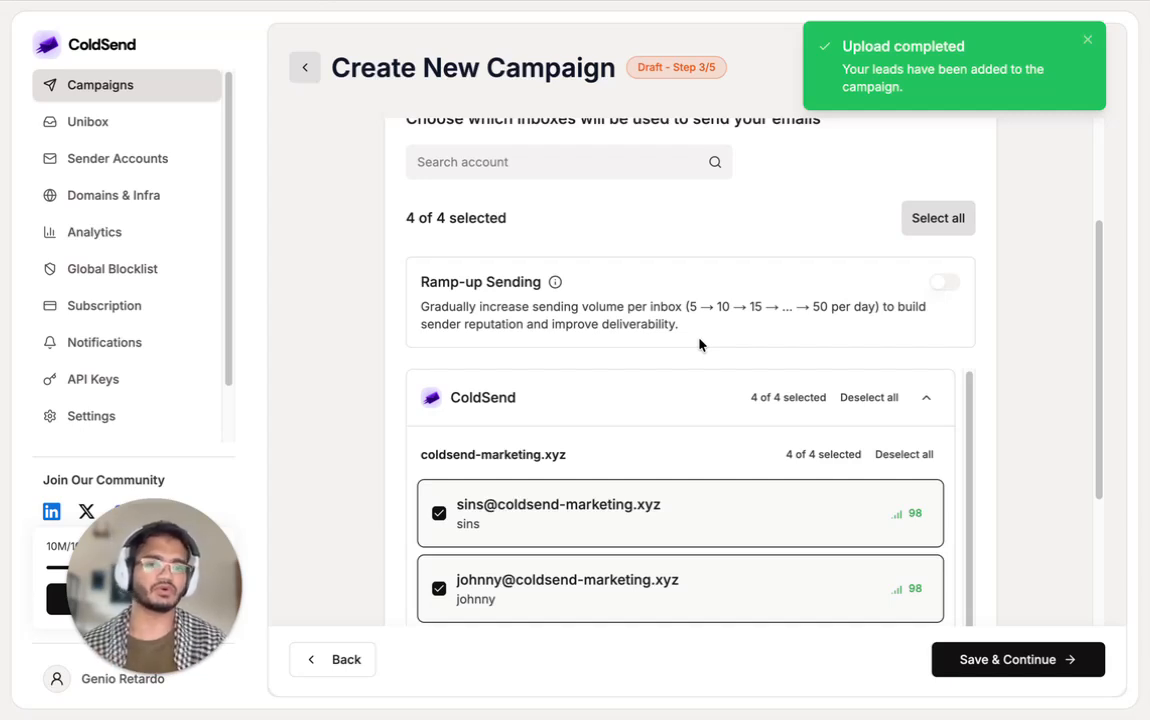
click(950, 283)
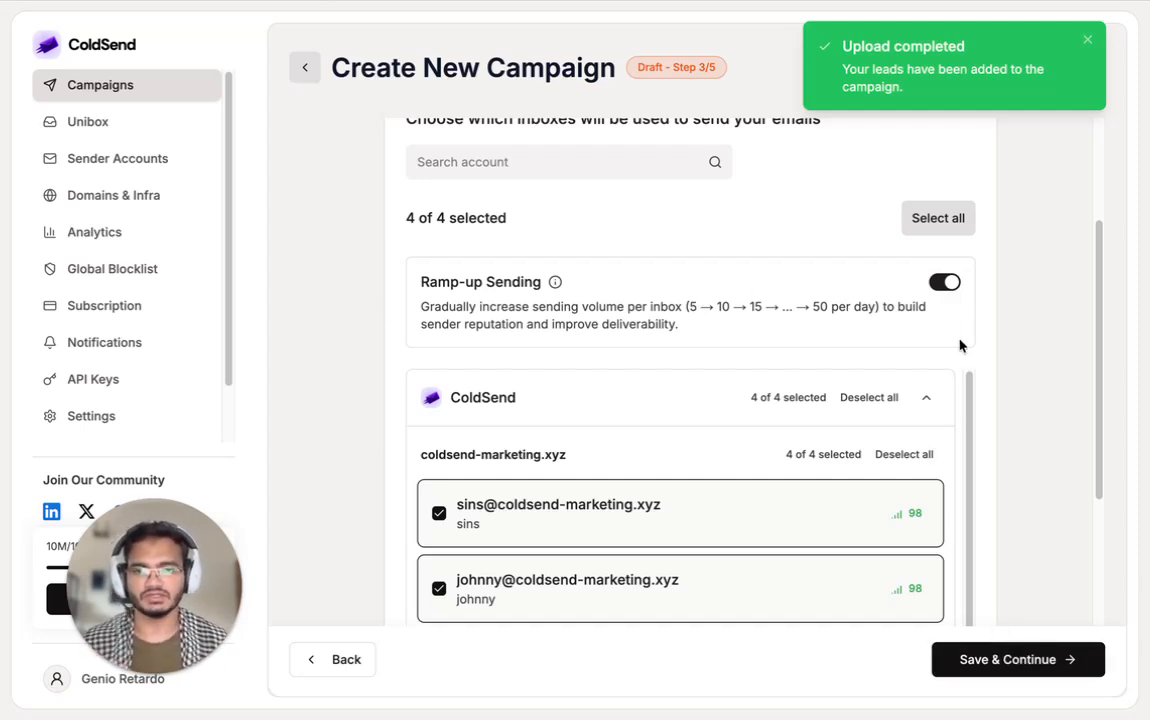
click(946, 287)
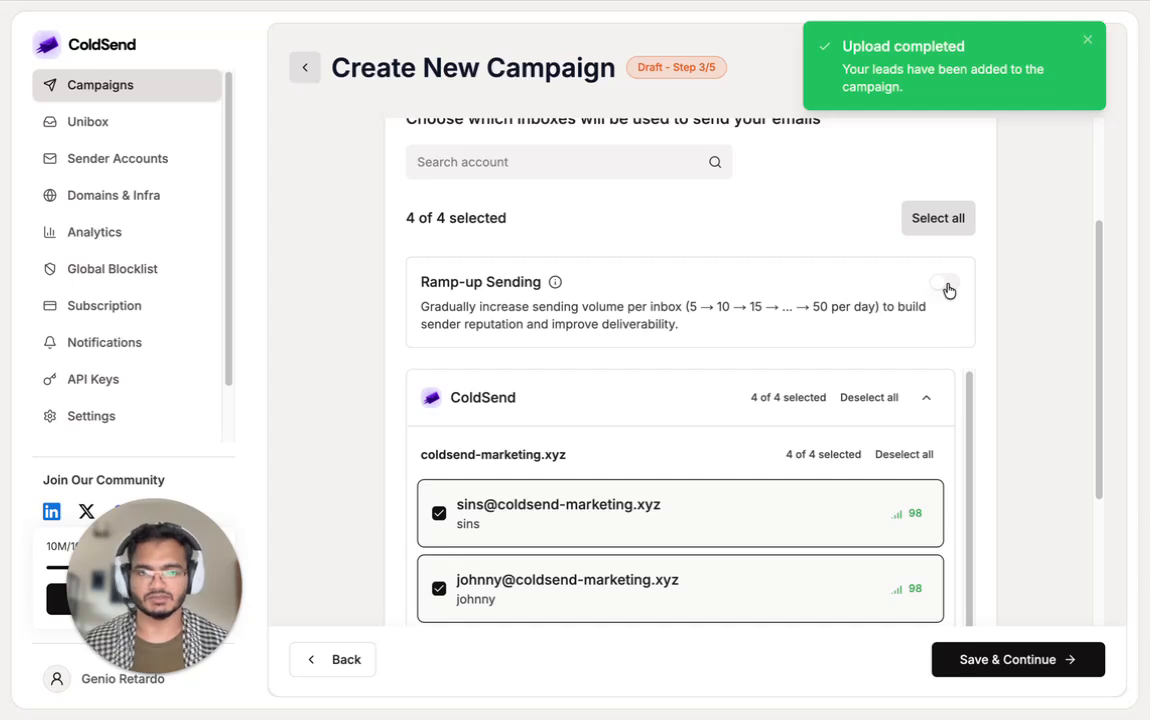
click(946, 285)
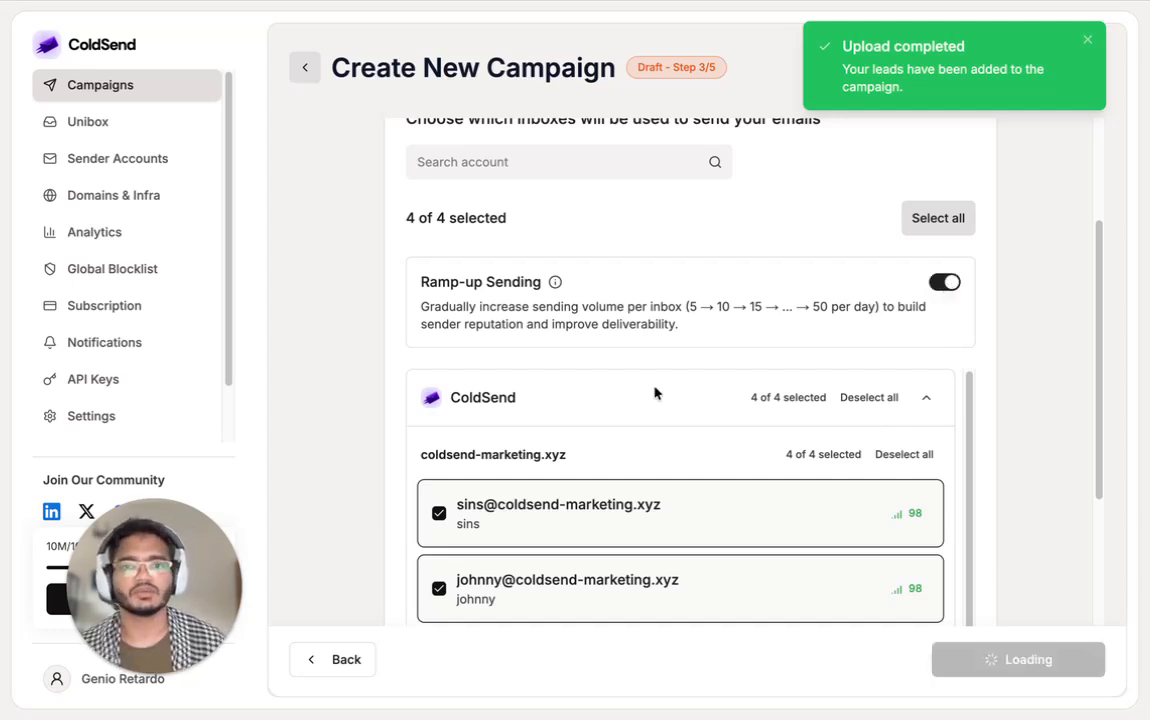
scroll(654, 387, down, 1)
scroll(780, 375, up, 4)
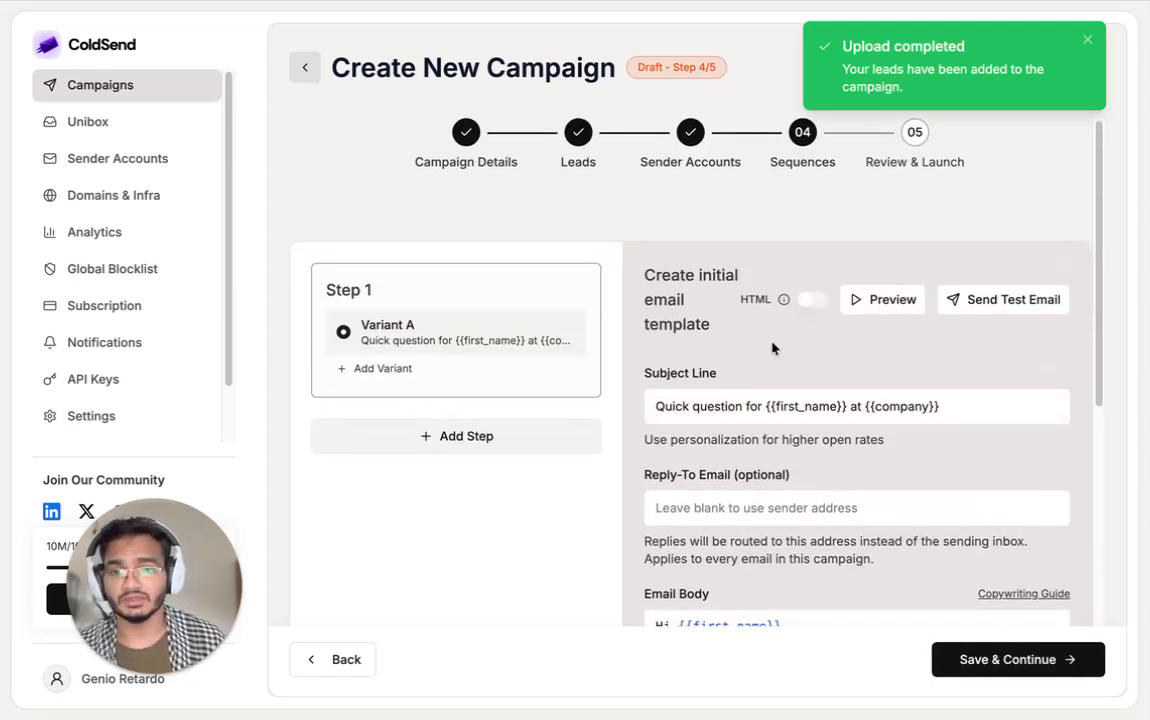
Try the HTML mode of the initial email template and switch it back off.
click(811, 303)
scroll(806, 315, down, 3)
scroll(812, 305, up, 3)
click(811, 300)
Add the spintax line "{{I want to say | I don't want to say}}" below the signature variable in the email body.
scroll(809, 315, down, 5)
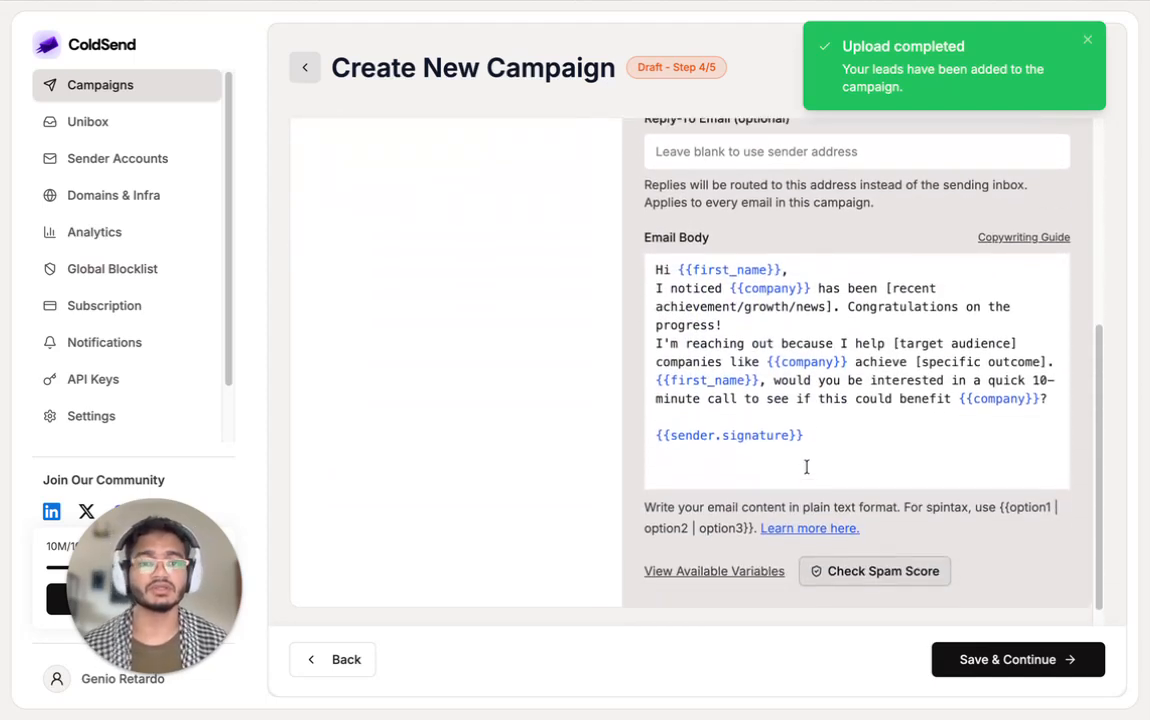
click(828, 437)
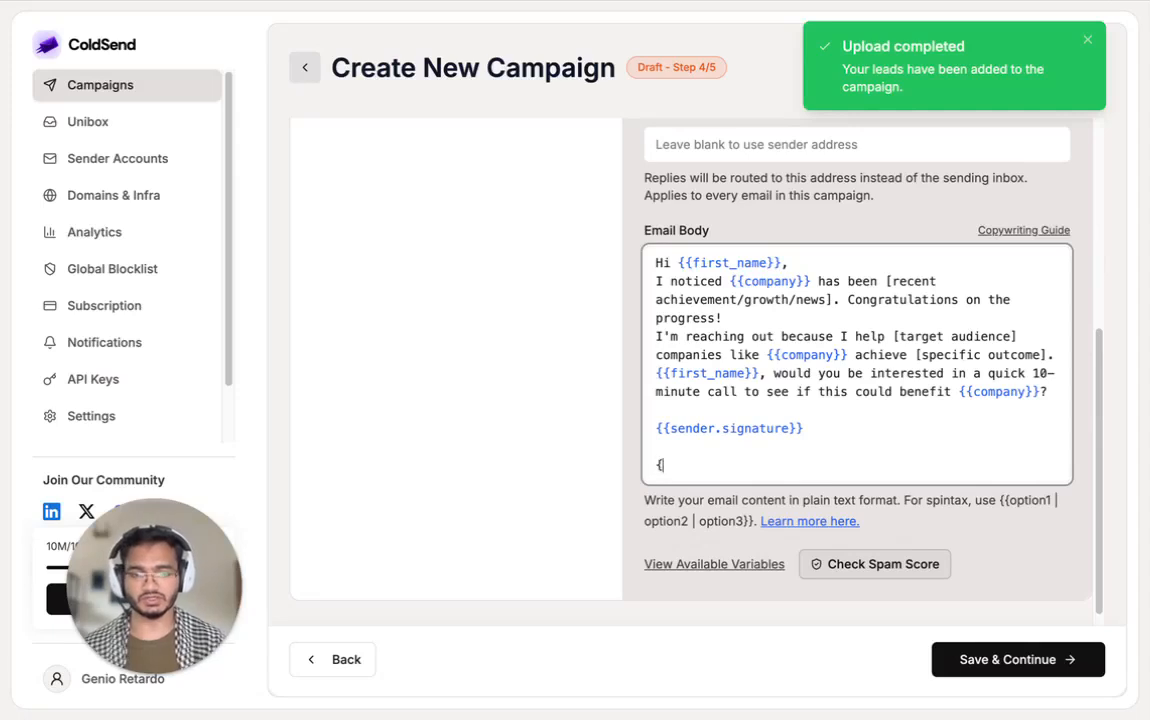
key(Return)
key(Return)
text({{I want to sa)
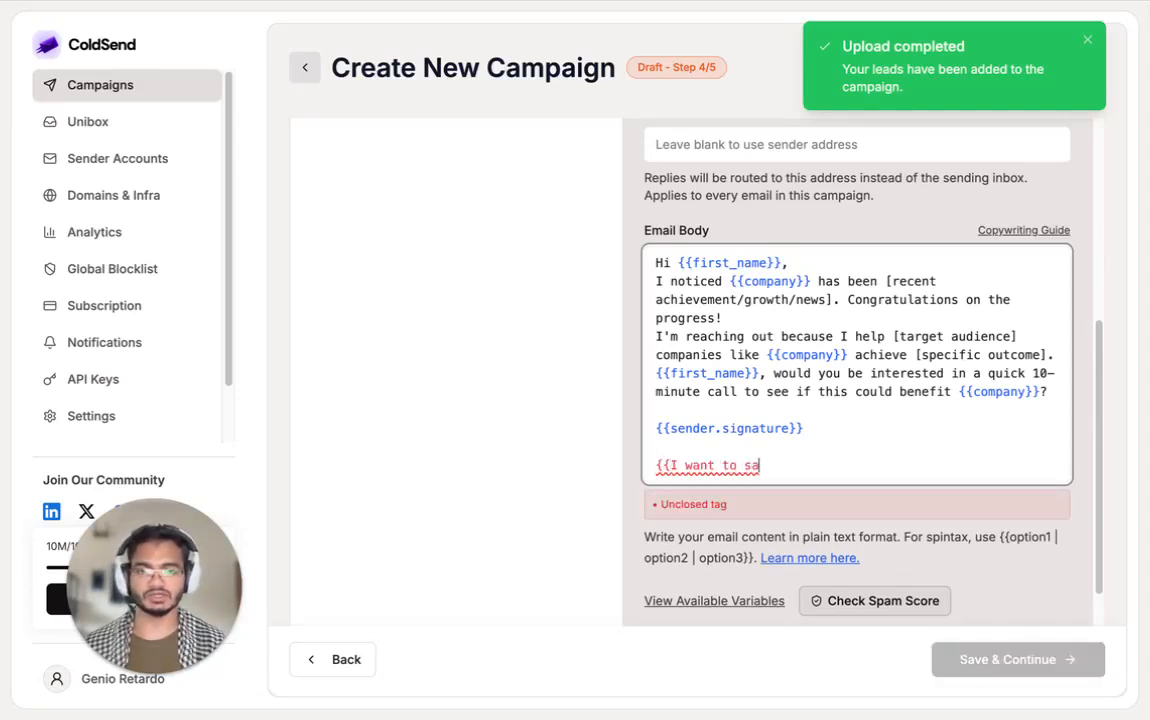
text(y | I don't want to say})
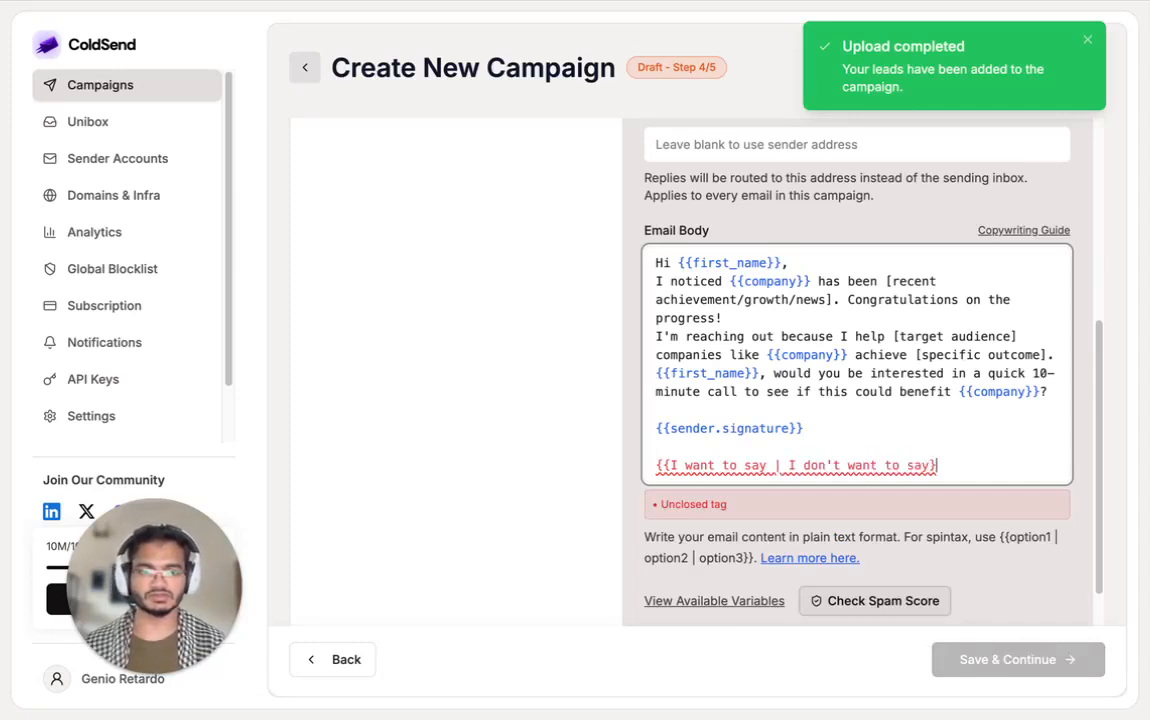
text(})
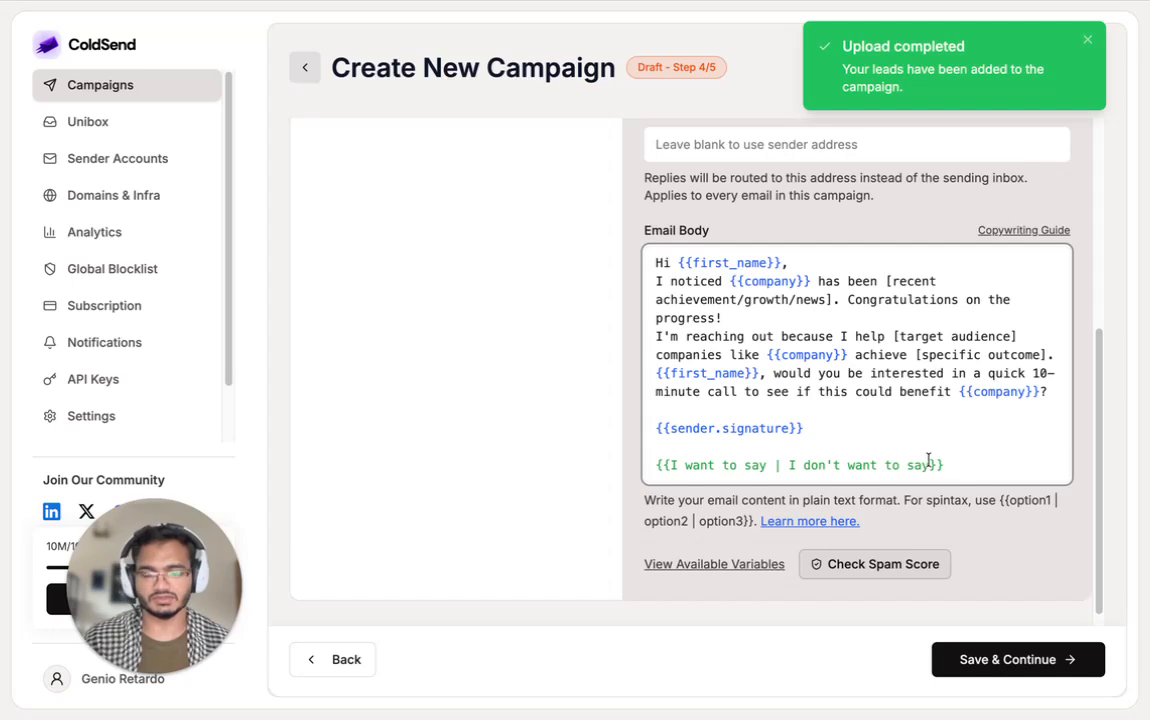
Replace the second spintax option in the email body's last line with the {{company}} variable.
drag(930, 465, 783, 467)
key(BackSpace)
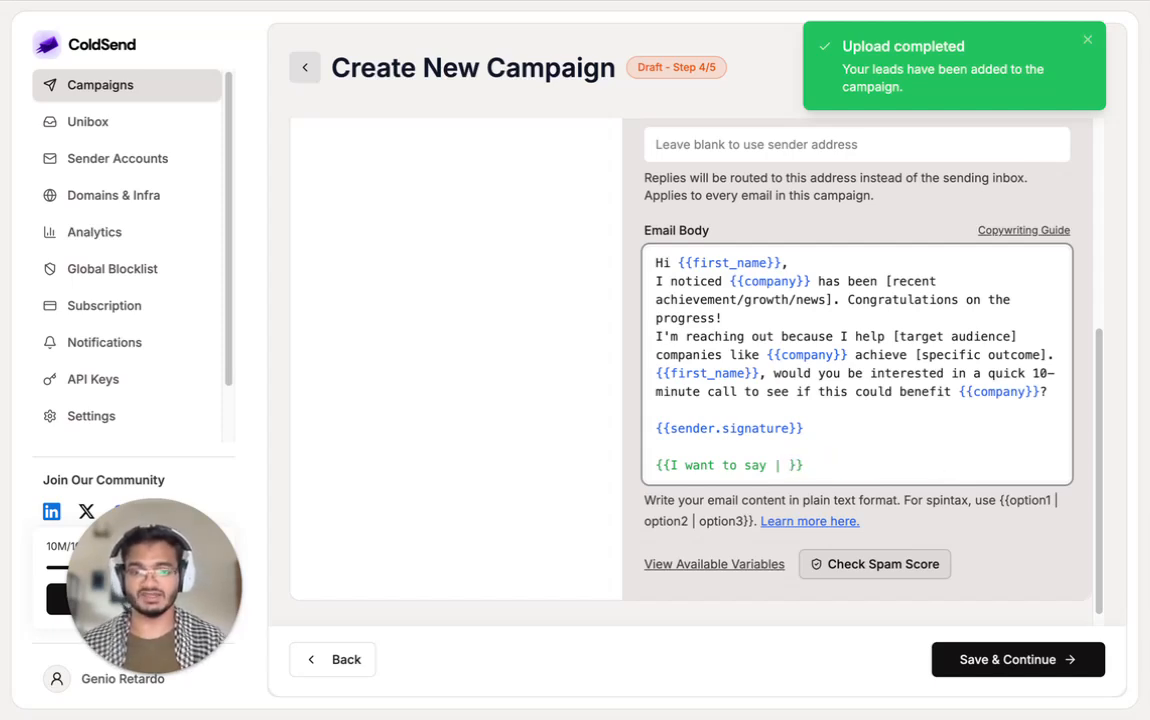
text({{company)
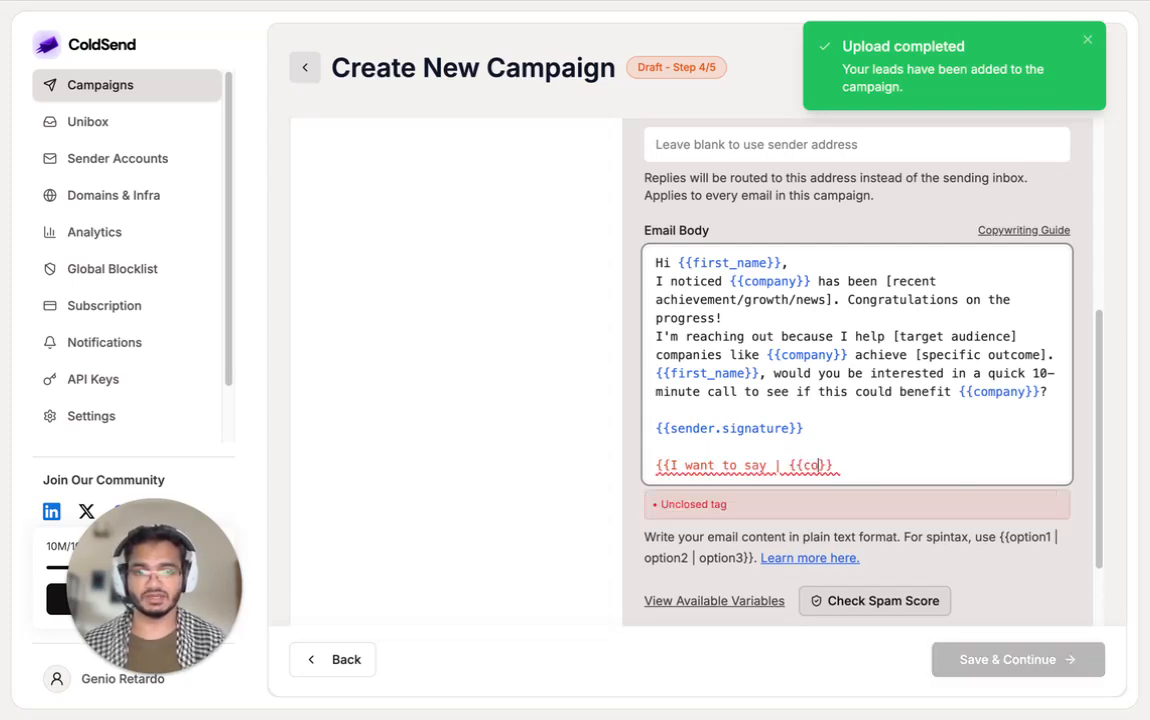
text(}})
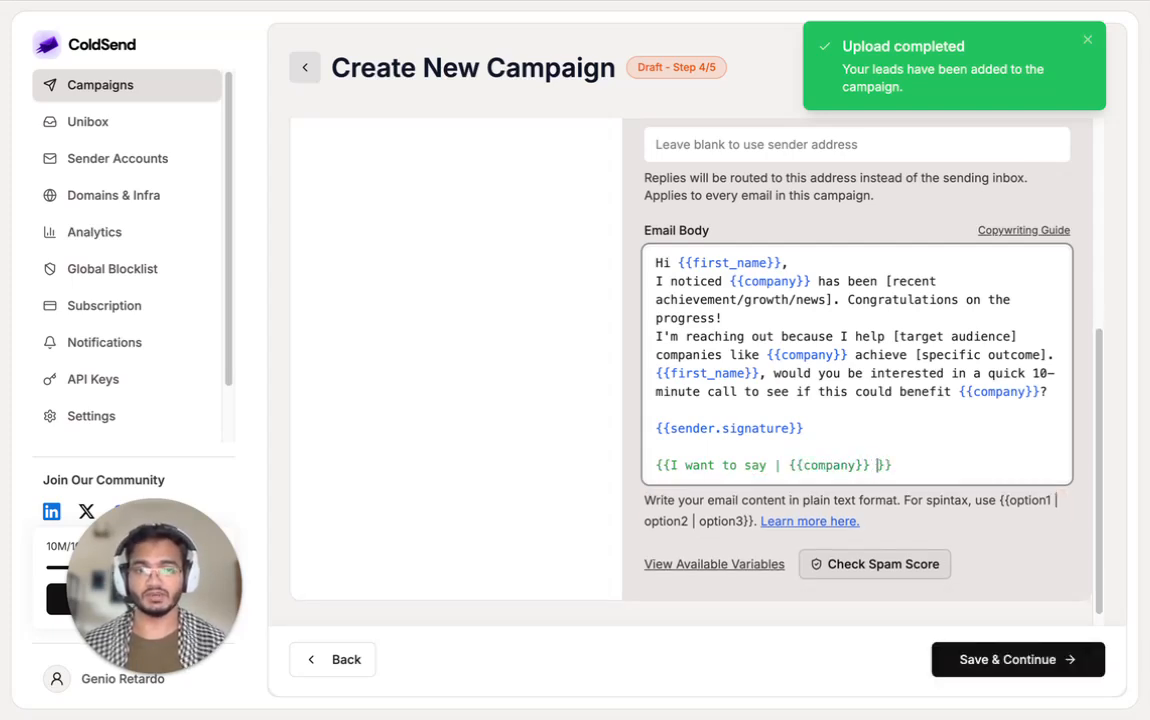
click(766, 446)
scroll(903, 462, down, 1)
click(857, 456)
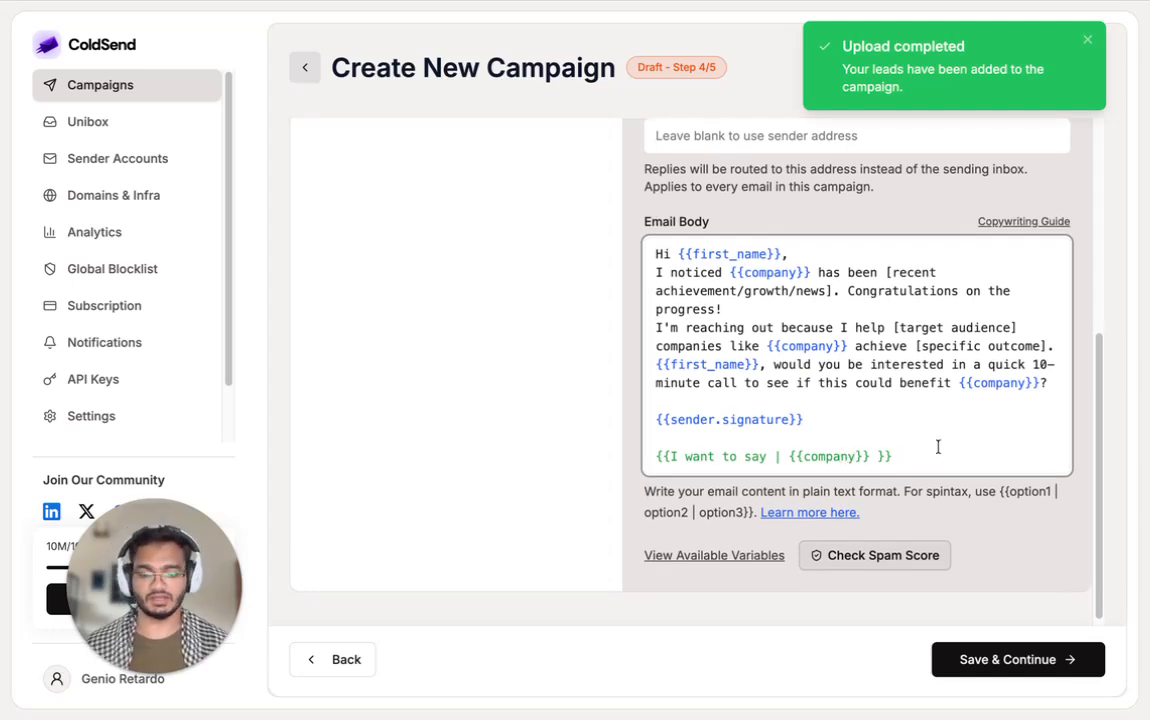
key(BackSpace)
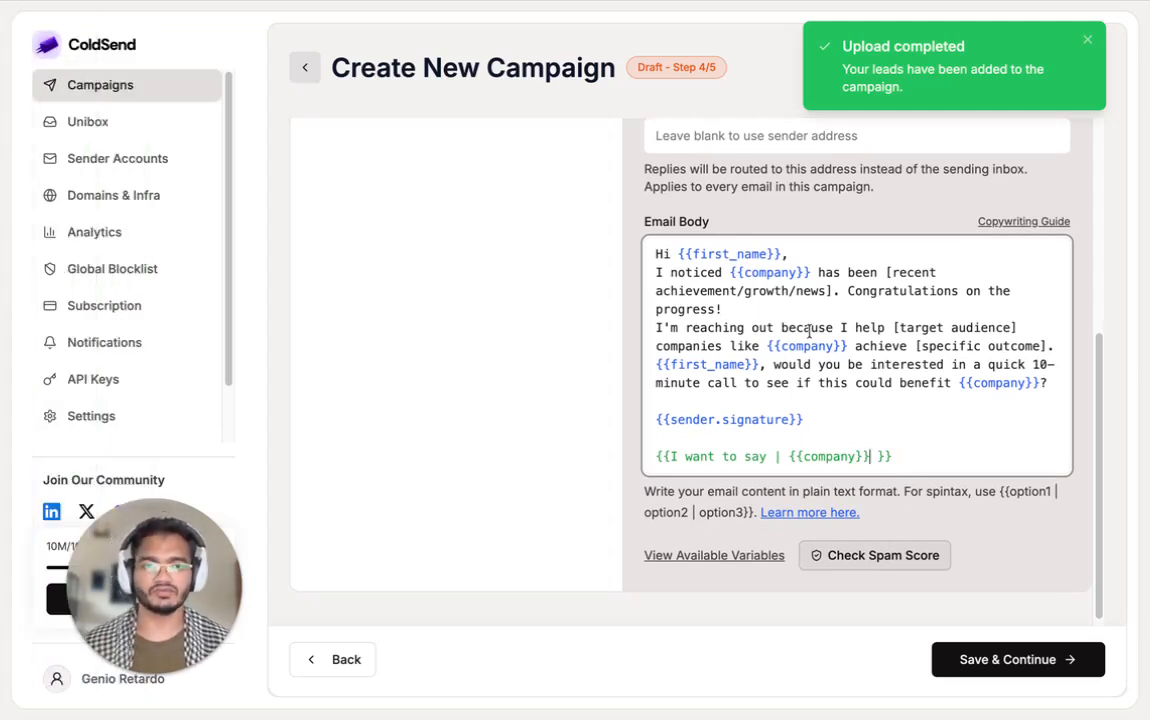
Open the spintax help link in a new tab, skim the Email Copy Writing Guide, and return to the campaign draft.
right_click(810, 512)
click(870, 326)
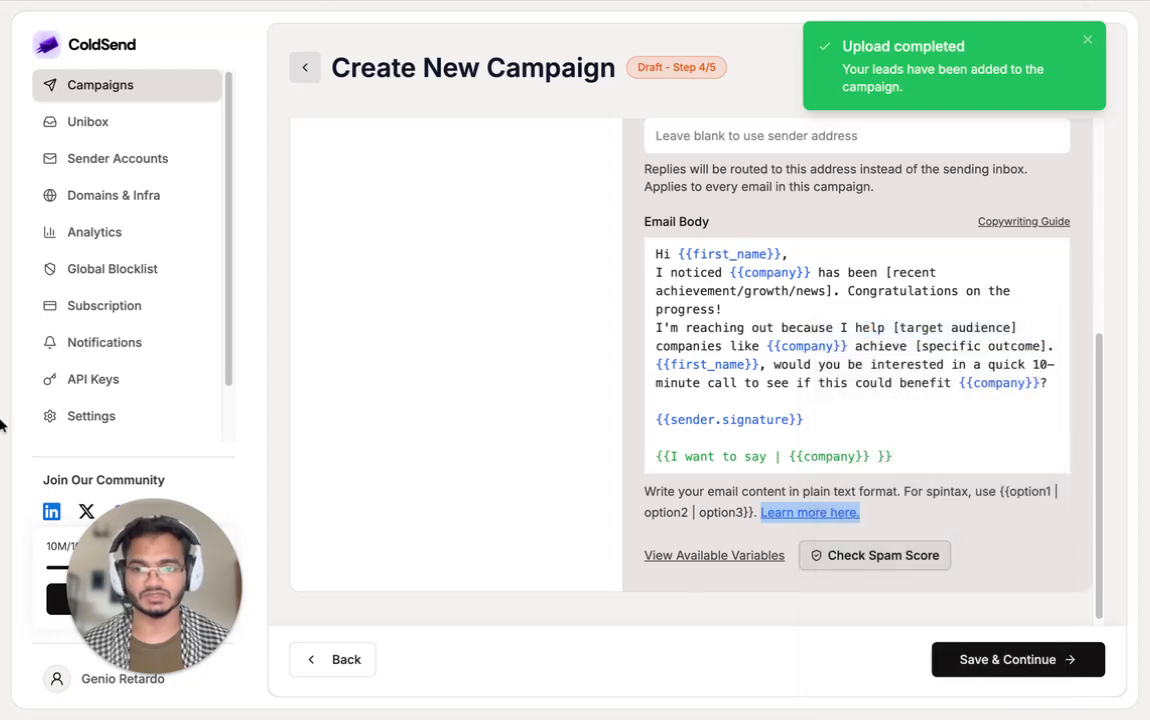
click(52, 513)
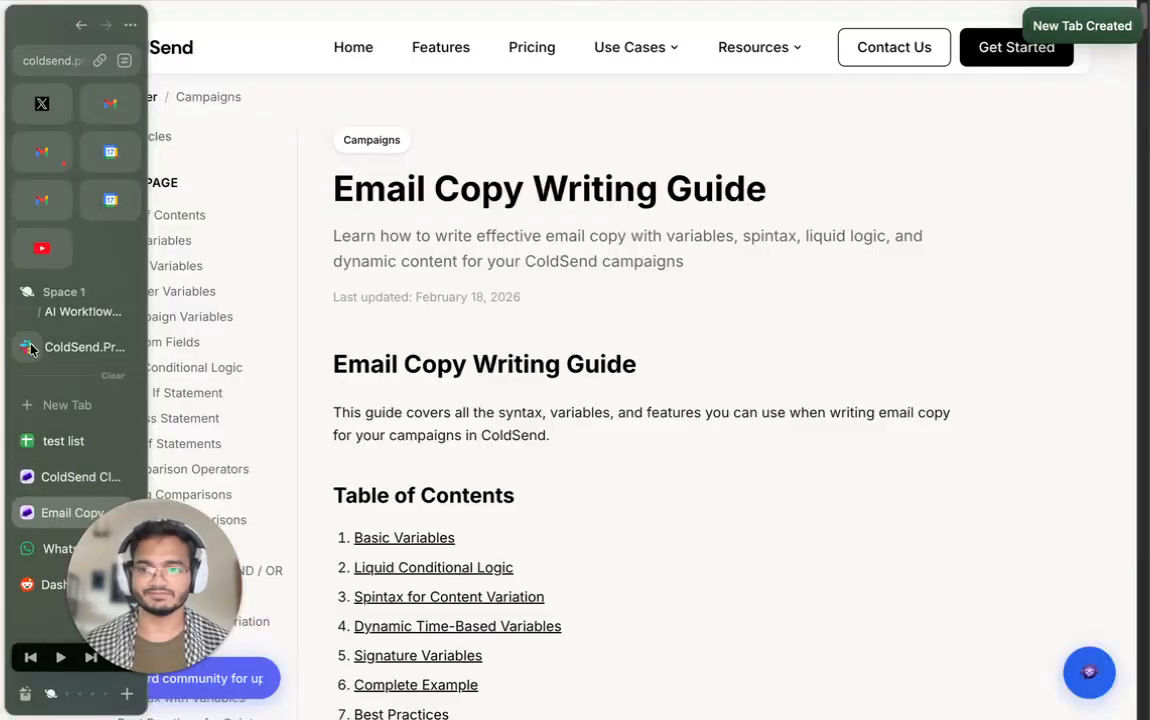
scroll(544, 450, down, 6)
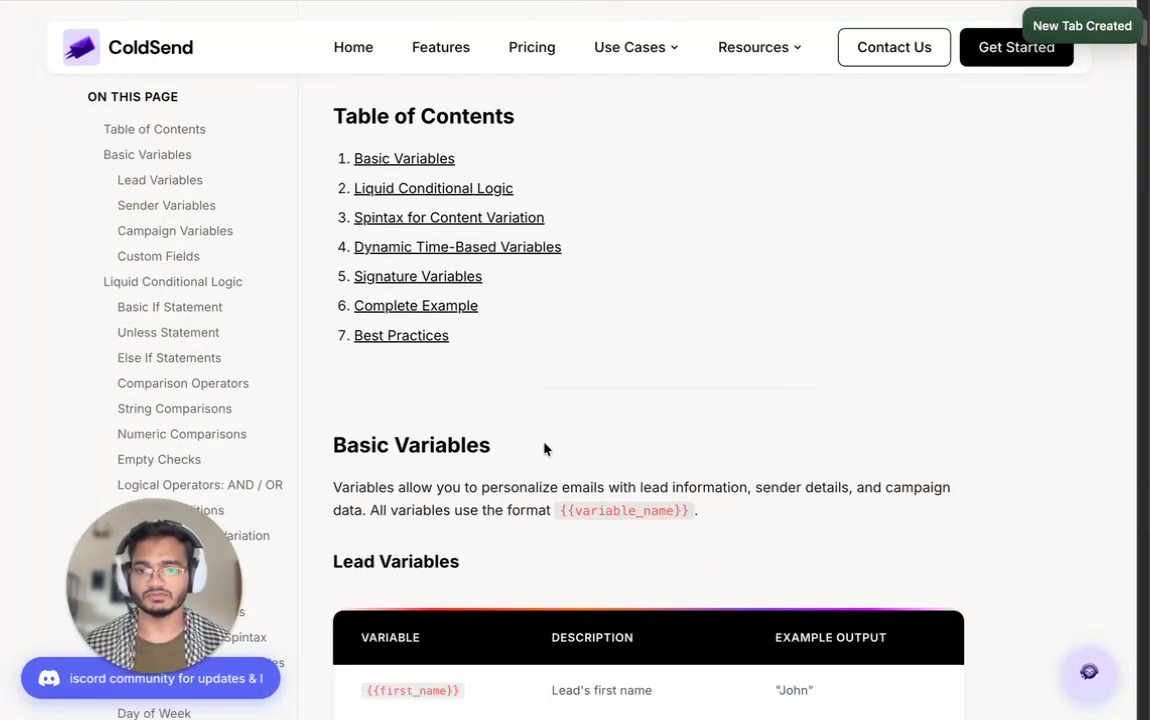
scroll(455, 453, down, 2)
click(44, 479)
scroll(752, 441, up, 3)
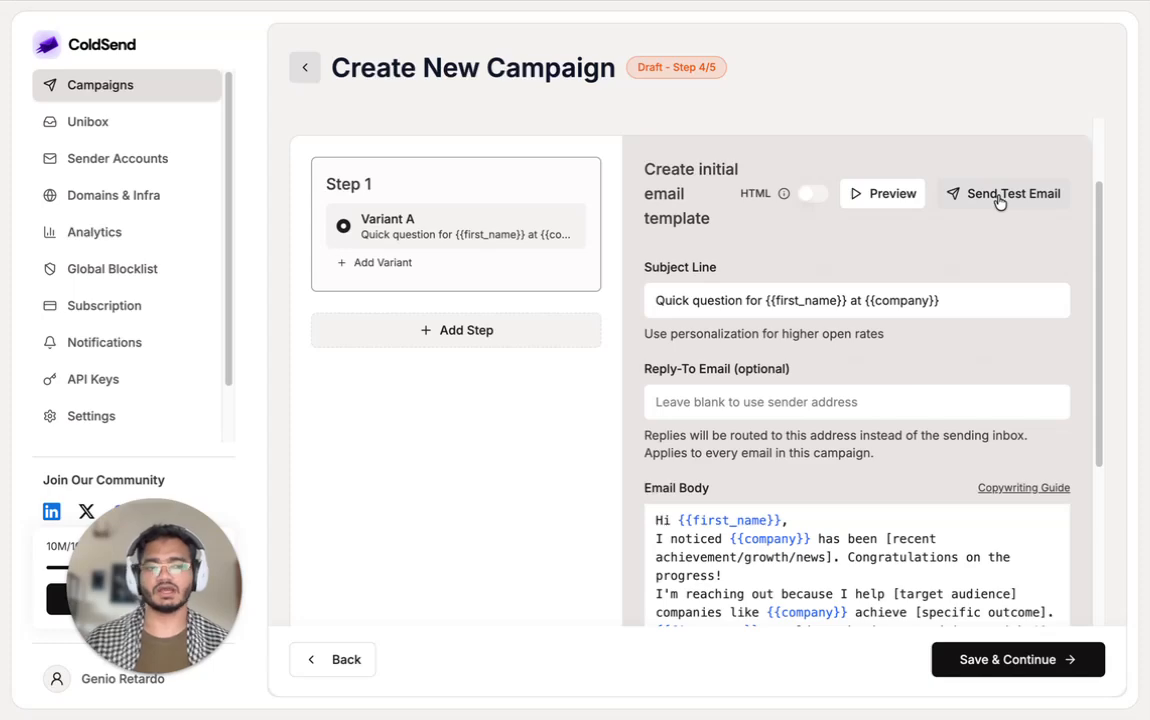
Try a test email of the current sequence step with a different sender account and cancel it.
scroll(875, 290, down, 3)
scroll(848, 400, up, 2)
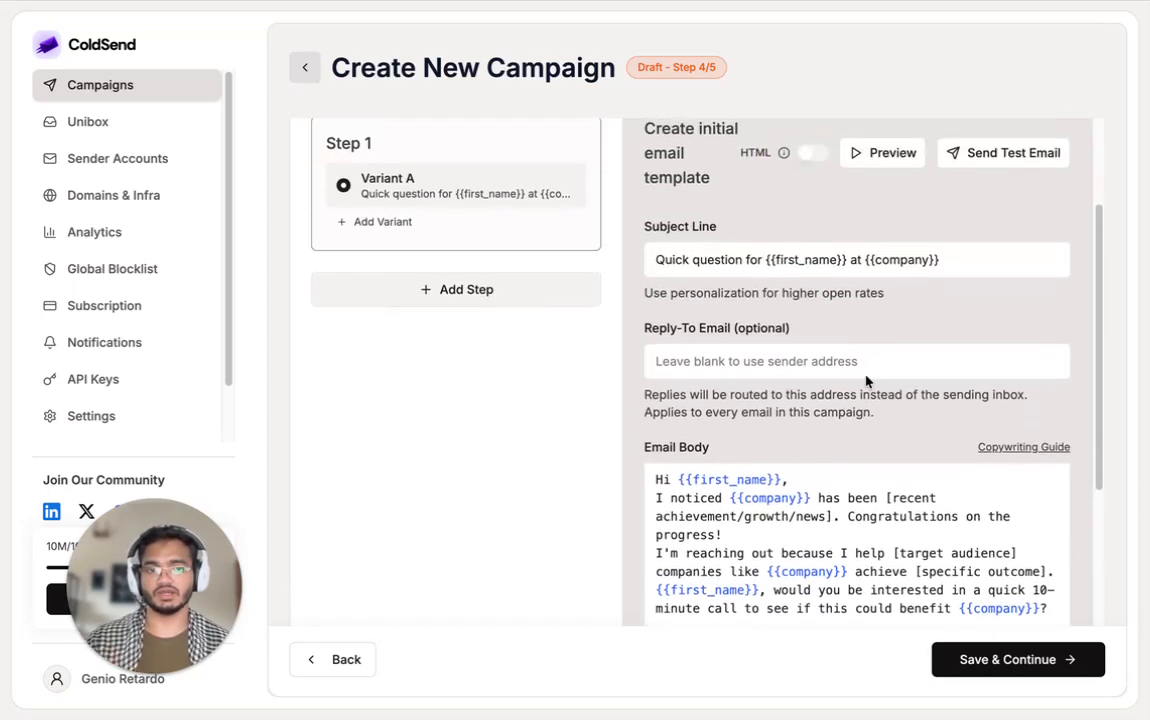
click(1001, 160)
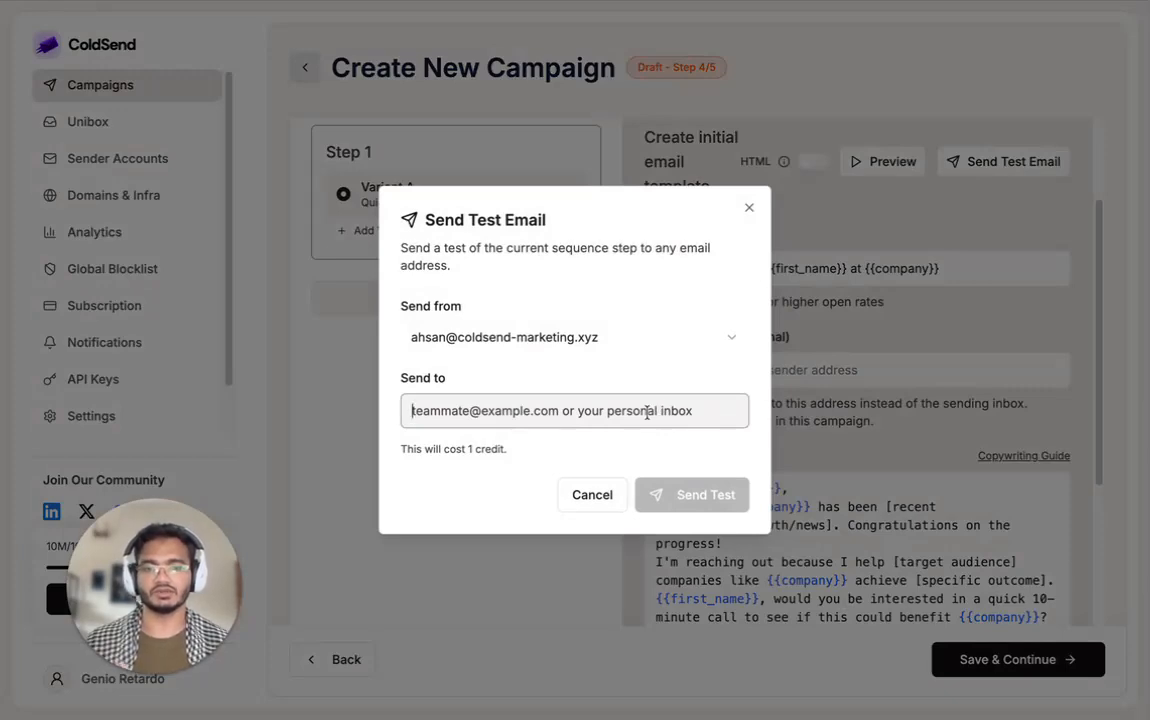
click(651, 345)
click(520, 403)
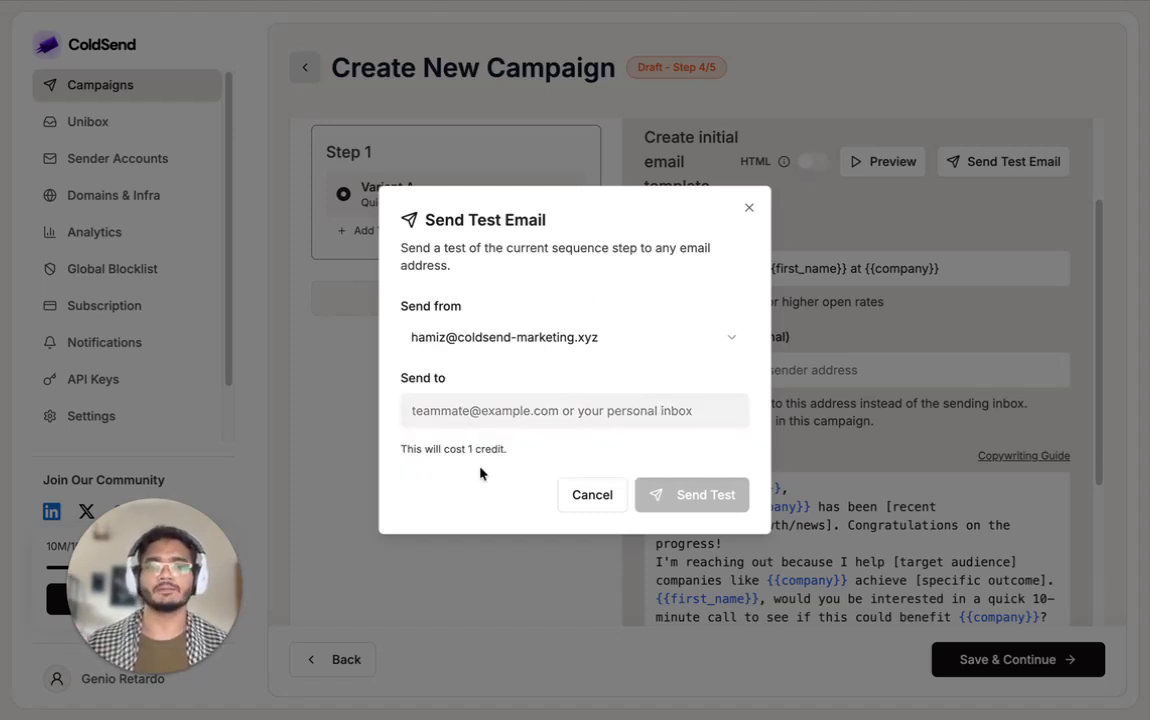
click(585, 500)
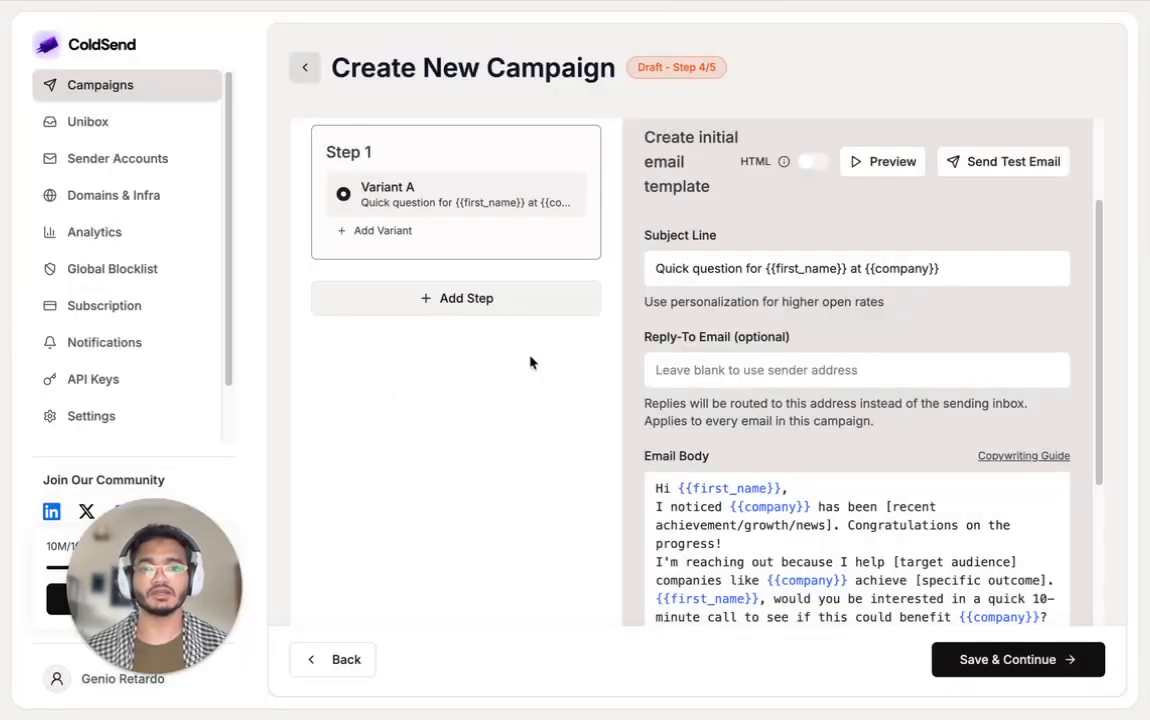
Add a second email variant to Step 1 and append a follow-up Step 2 to the sequence.
click(405, 231)
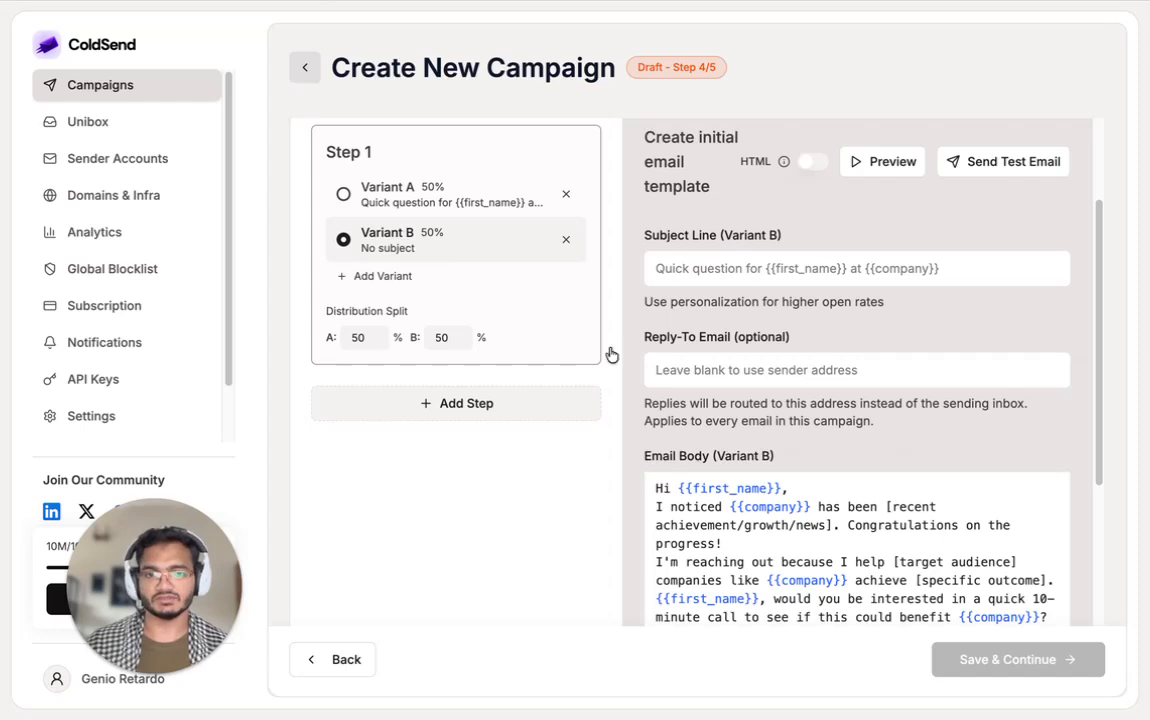
click(468, 214)
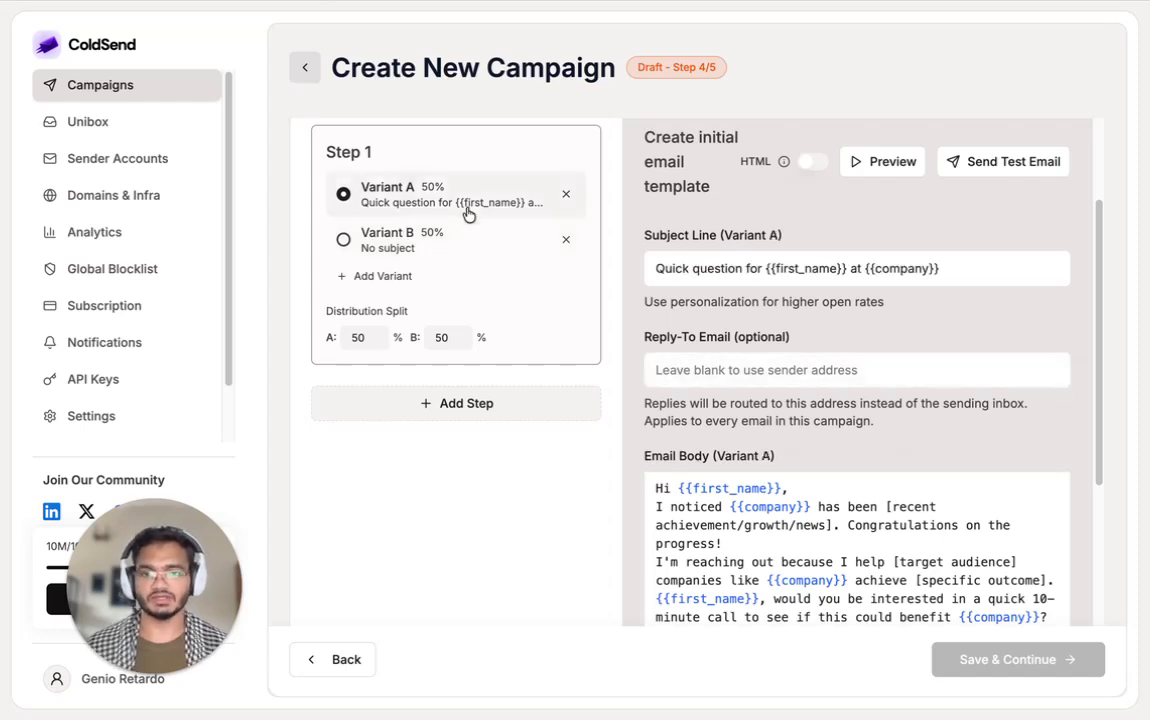
click(449, 401)
scroll(424, 342, down, 3)
scroll(421, 339, up, 3)
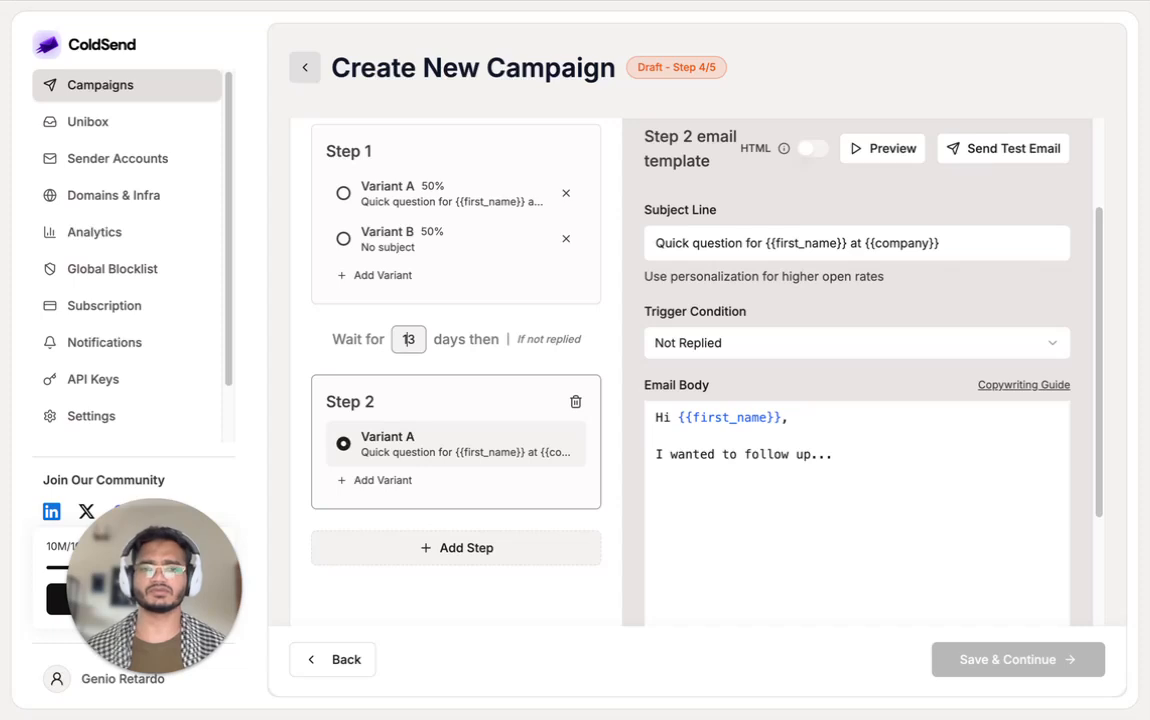
click(418, 441)
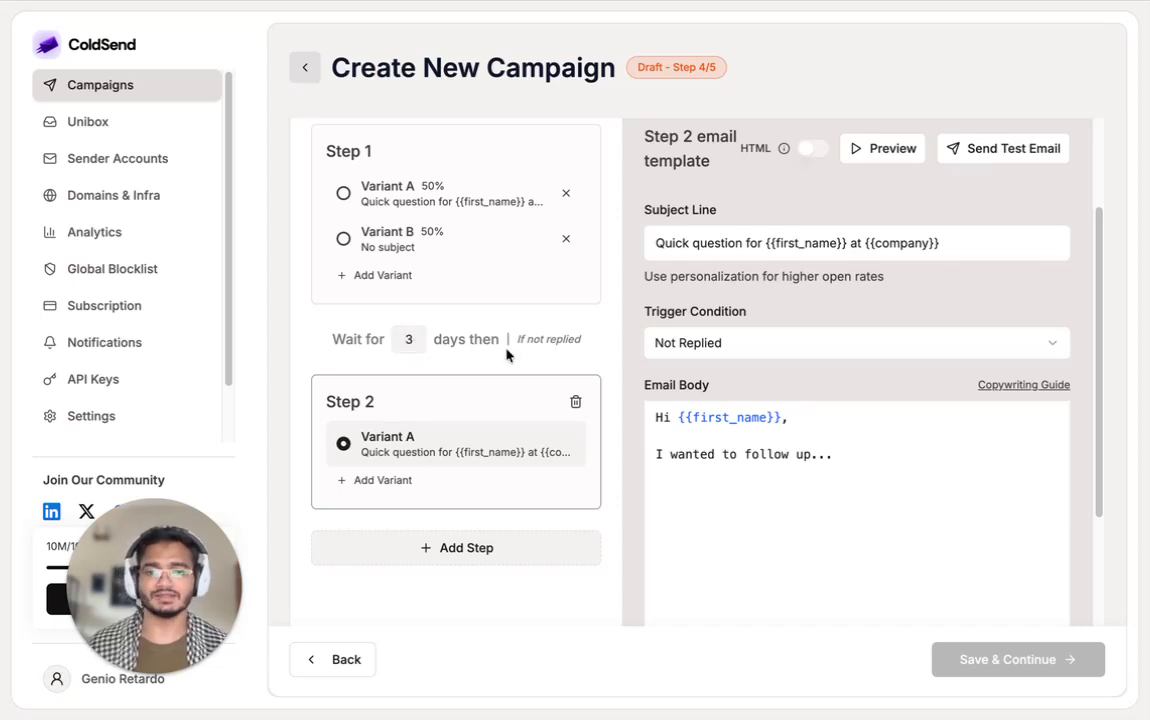
Try the Not Opened trigger condition for the Step 2 follow-up email and restore it to Not Replied.
click(765, 343)
click(745, 393)
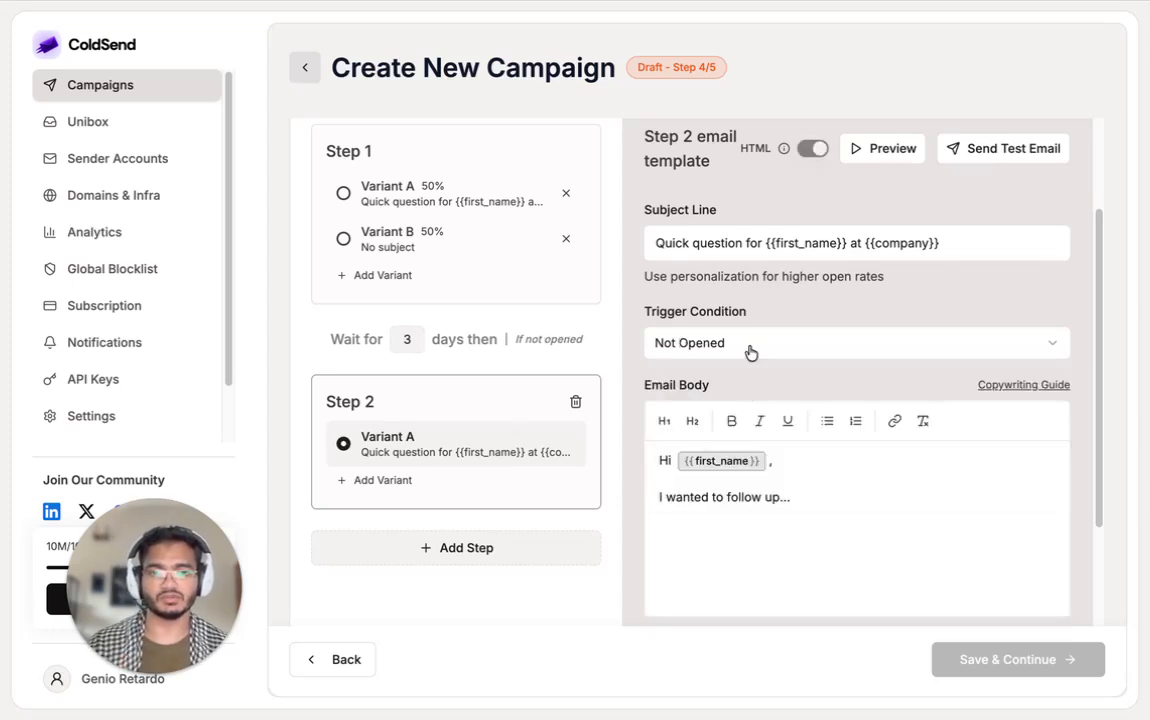
click(751, 352)
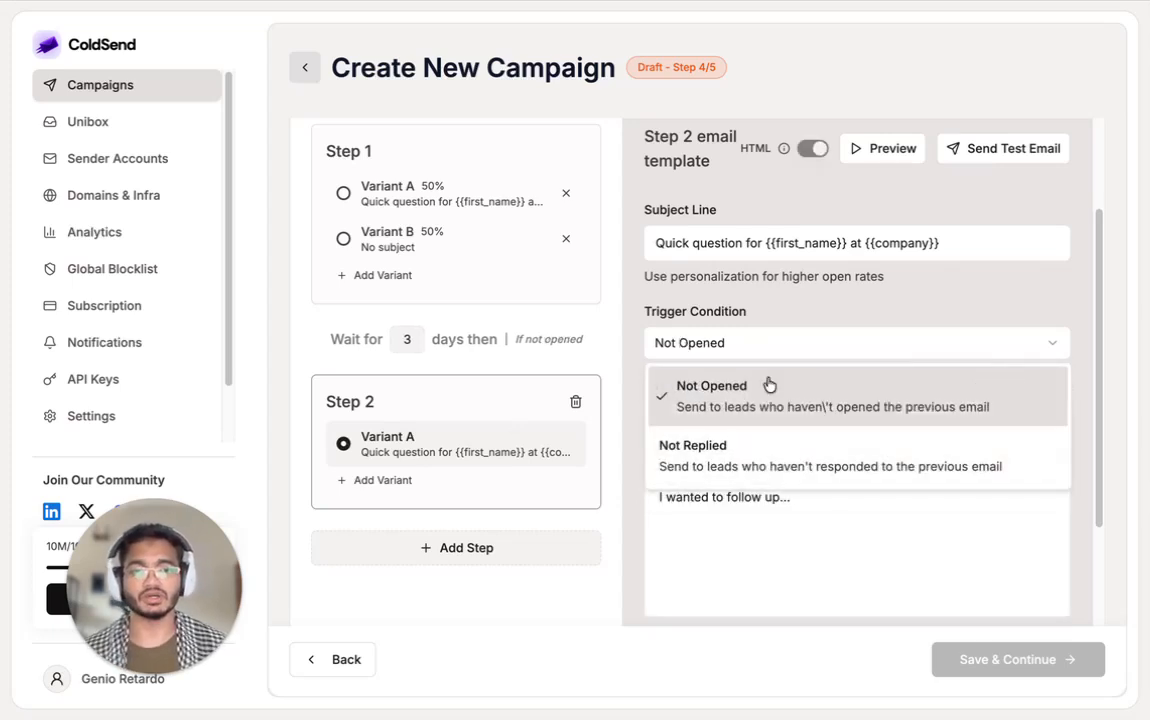
click(693, 375)
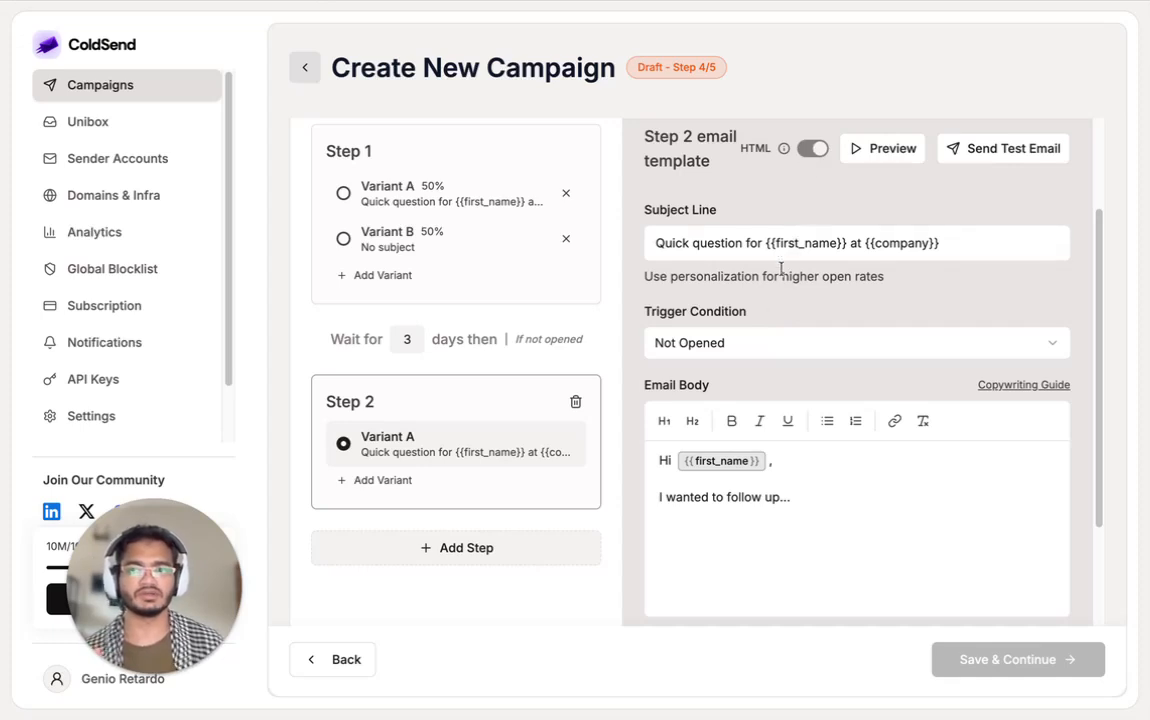
click(760, 344)
click(760, 344)
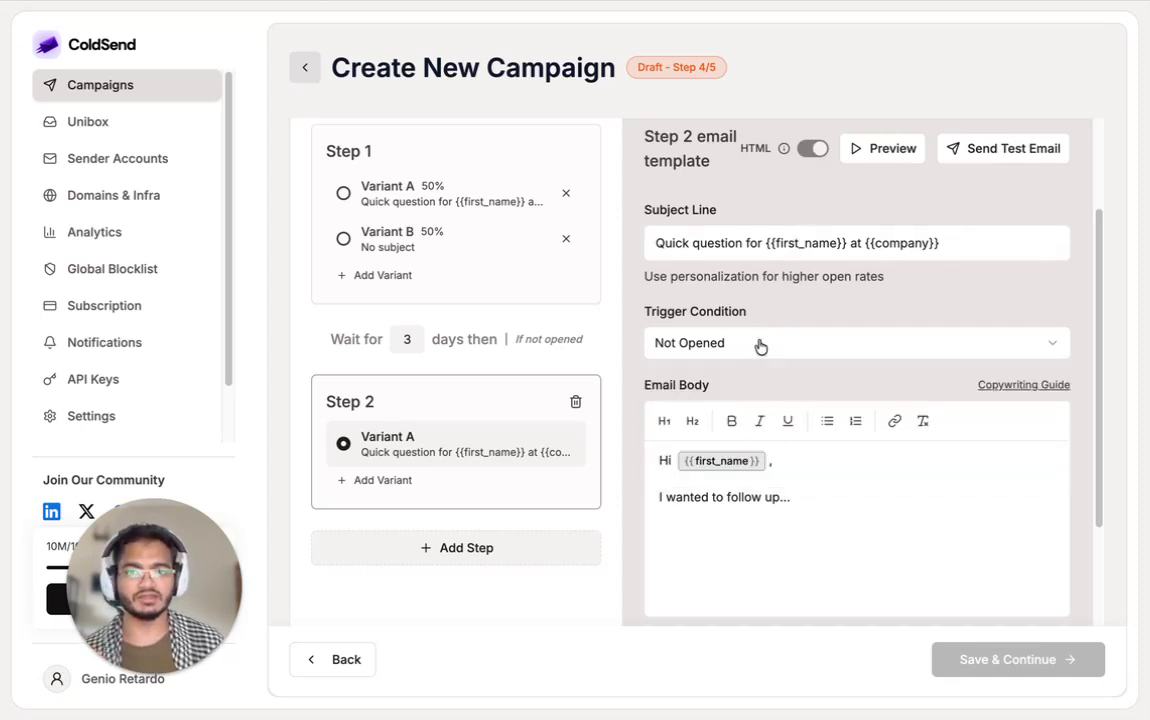
click(760, 344)
click(752, 347)
click(743, 350)
click(737, 455)
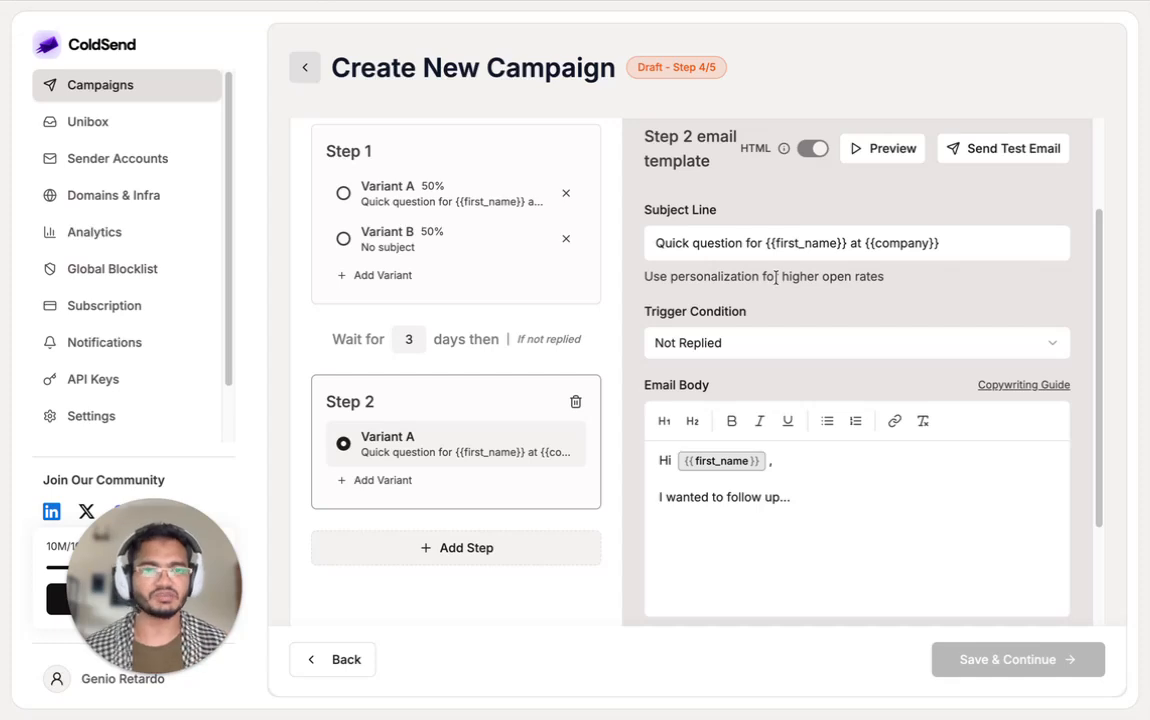
Remove Variant B from Step 1 of the email sequence.
scroll(796, 323, up, 1)
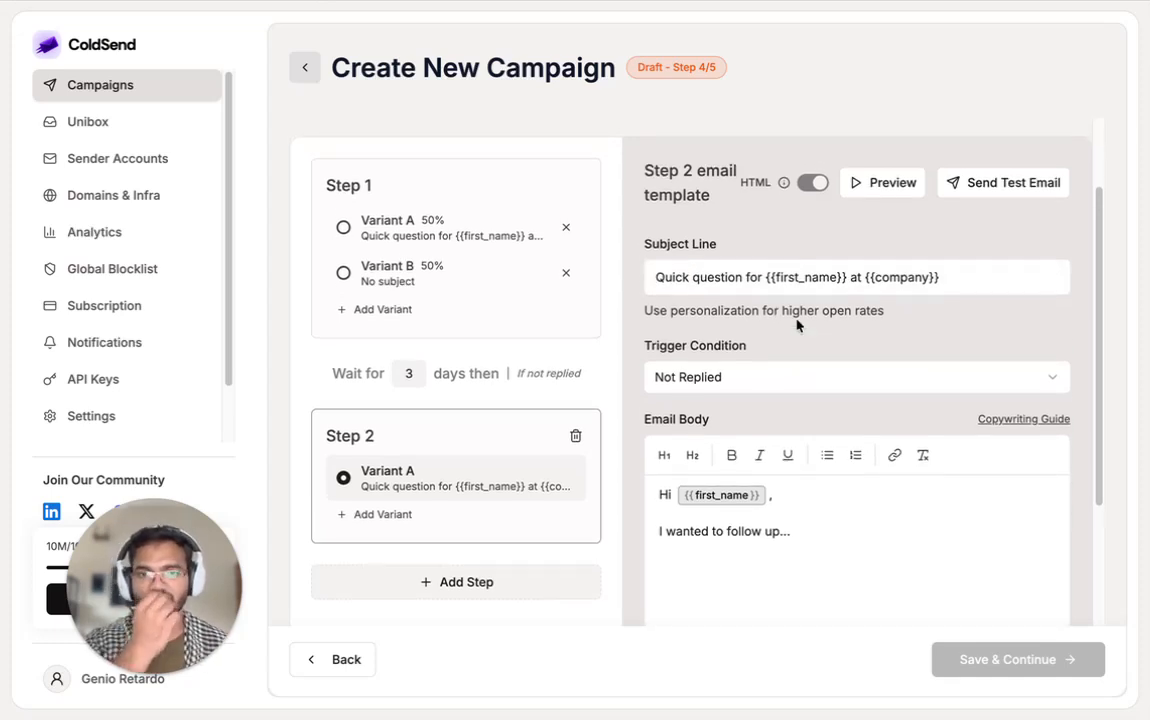
scroll(797, 325, down, 3)
scroll(764, 420, up, 2)
click(505, 222)
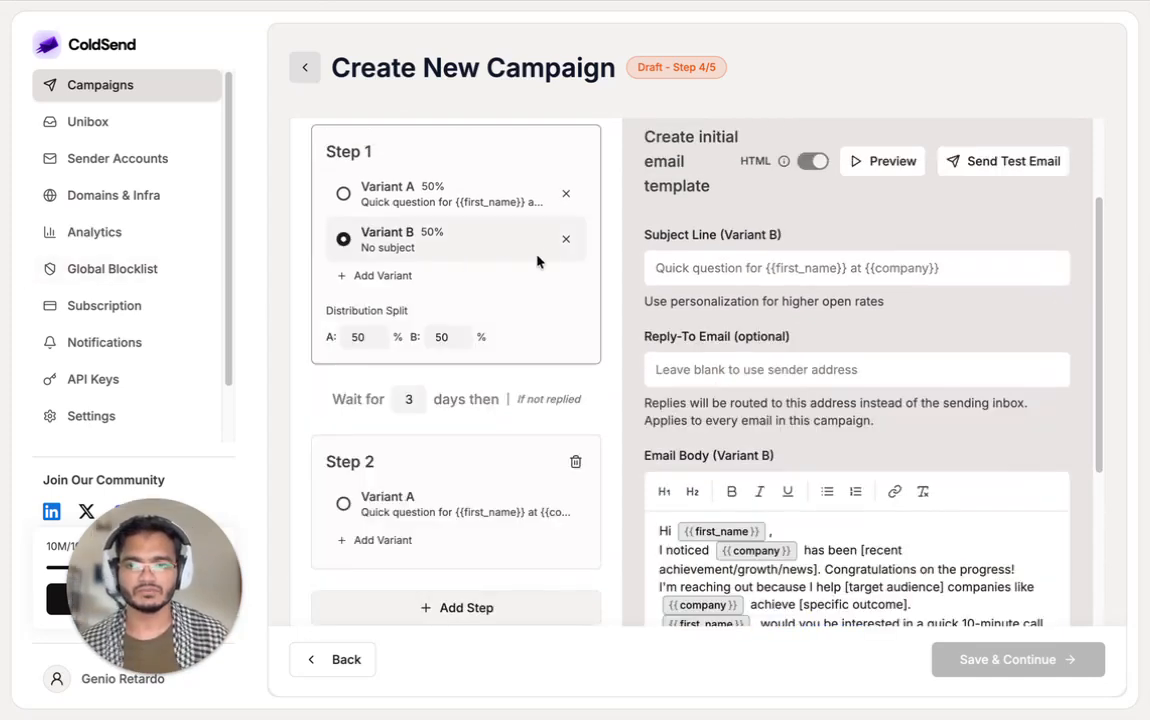
click(566, 242)
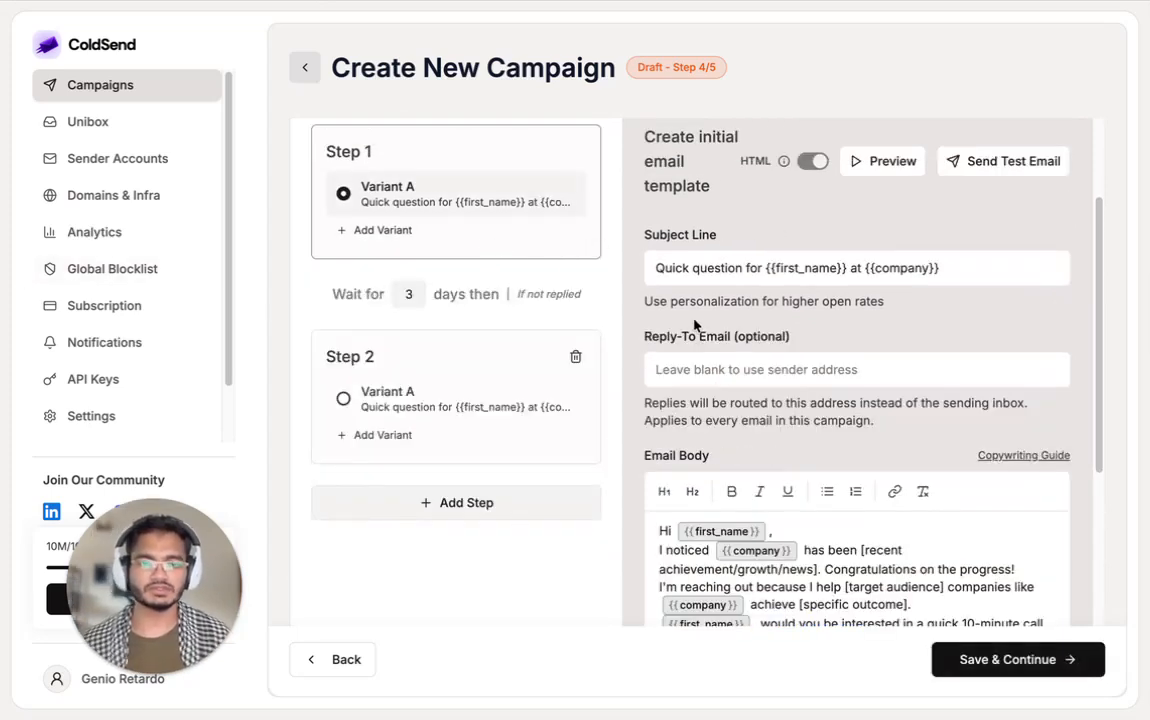
Check the remaining Step 1 email, save the sequence and proceed to the campaign review.
scroll(737, 421, down, 1)
scroll(737, 421, down, 2)
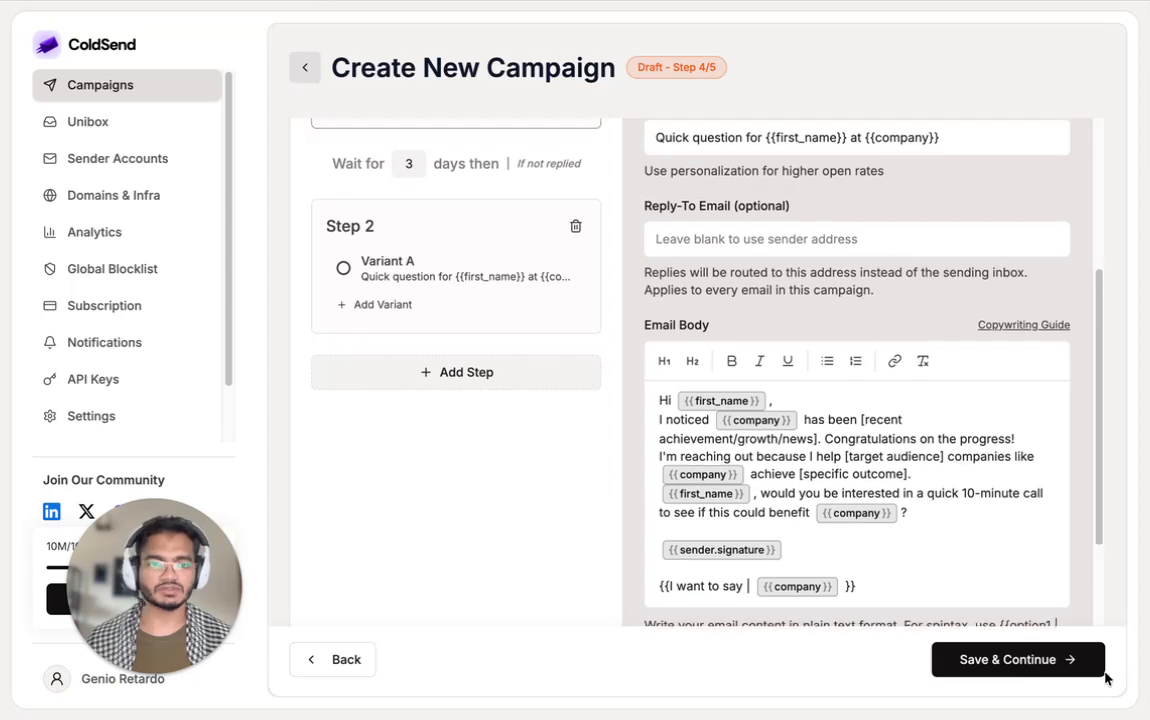
scroll(573, 427, up, 4)
scroll(573, 427, up, 1)
scroll(688, 406, down, 5)
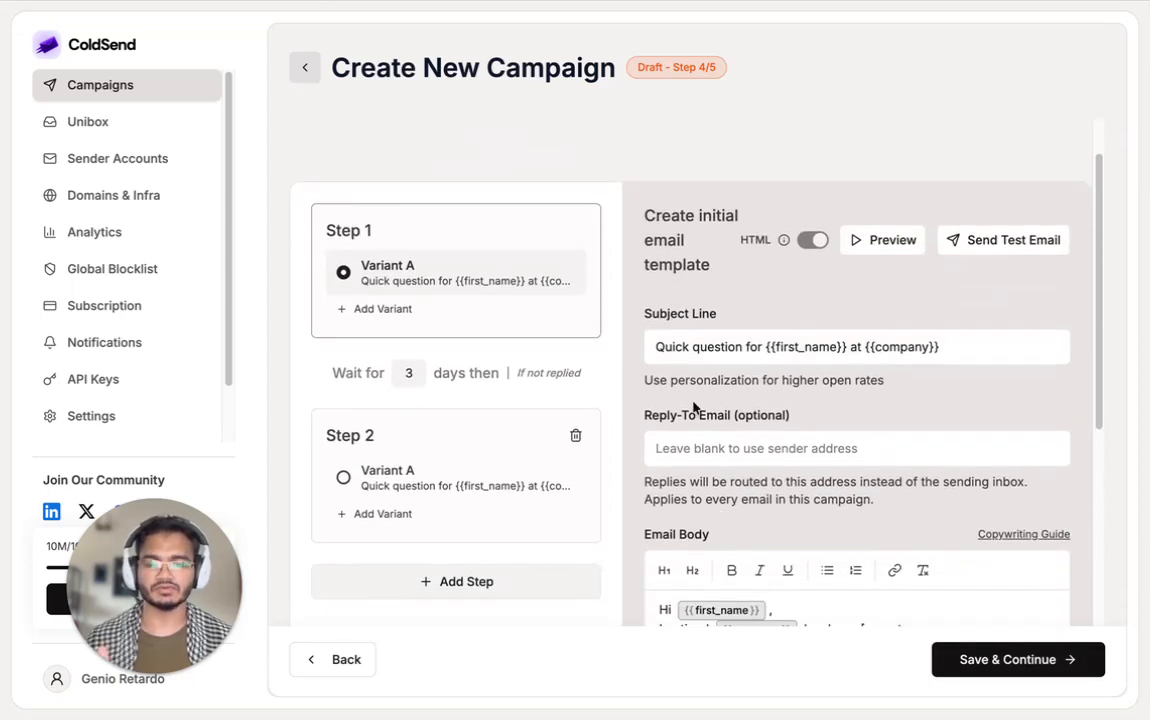
click(1013, 660)
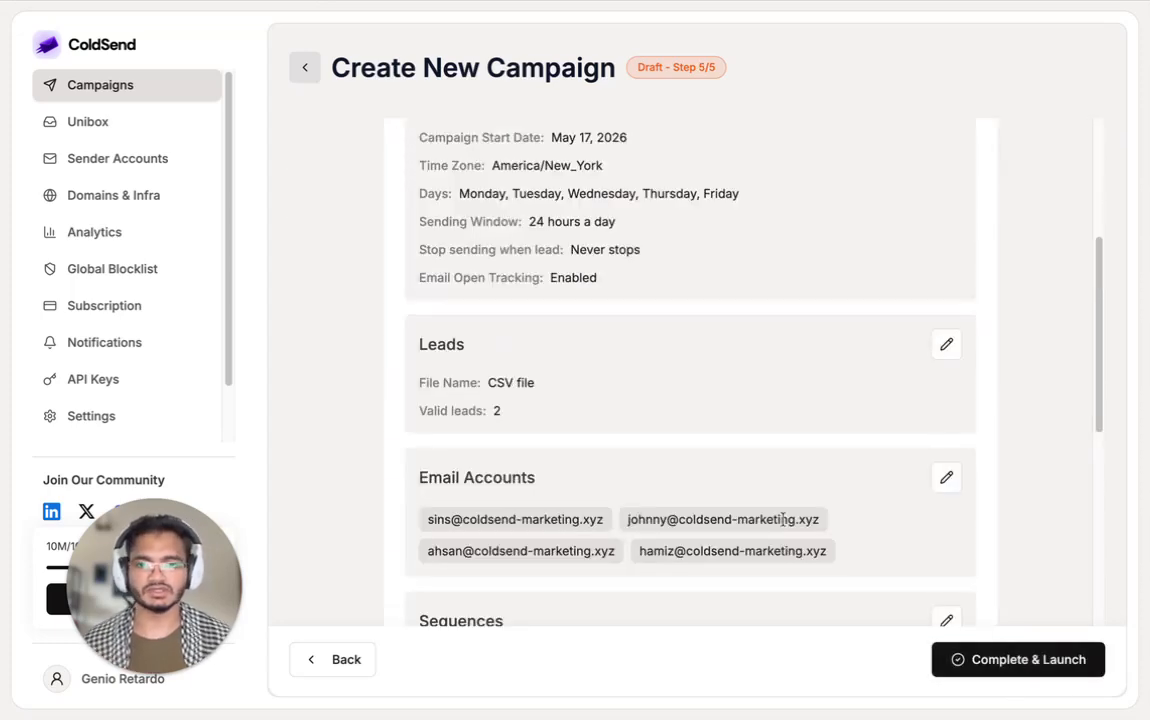
Review the campaign's details, leads, email accounts and sequences, and launch the campaign.
scroll(637, 465, up, 3)
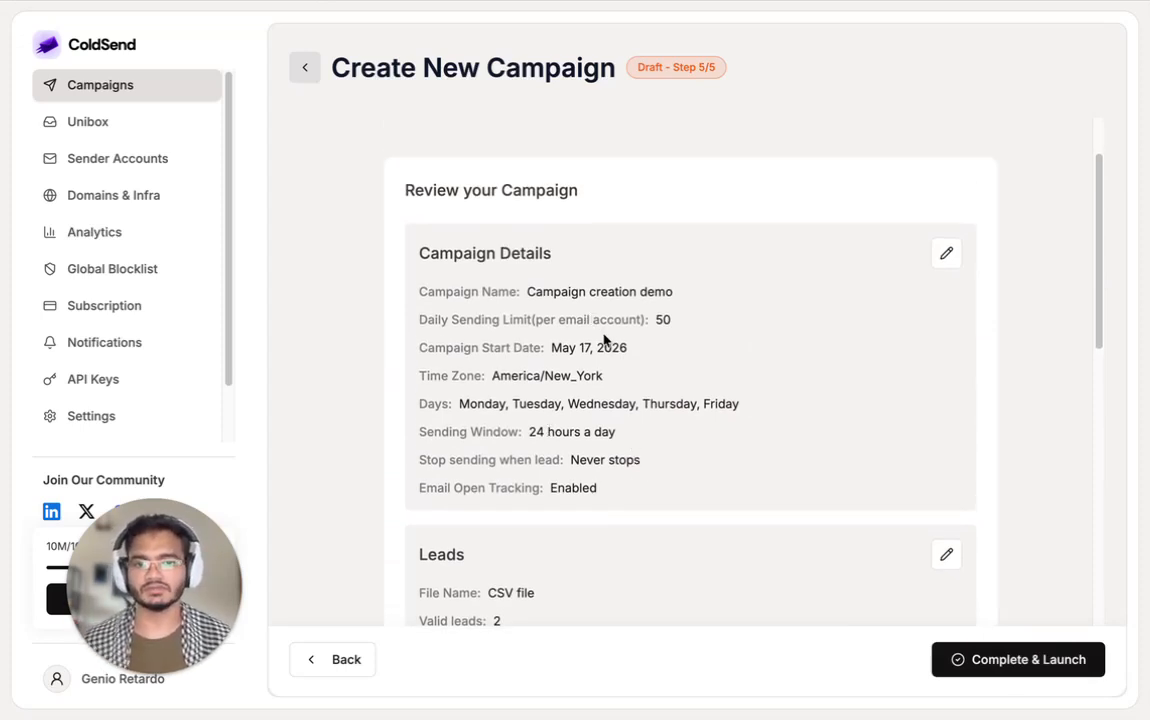
scroll(537, 373, down, 8)
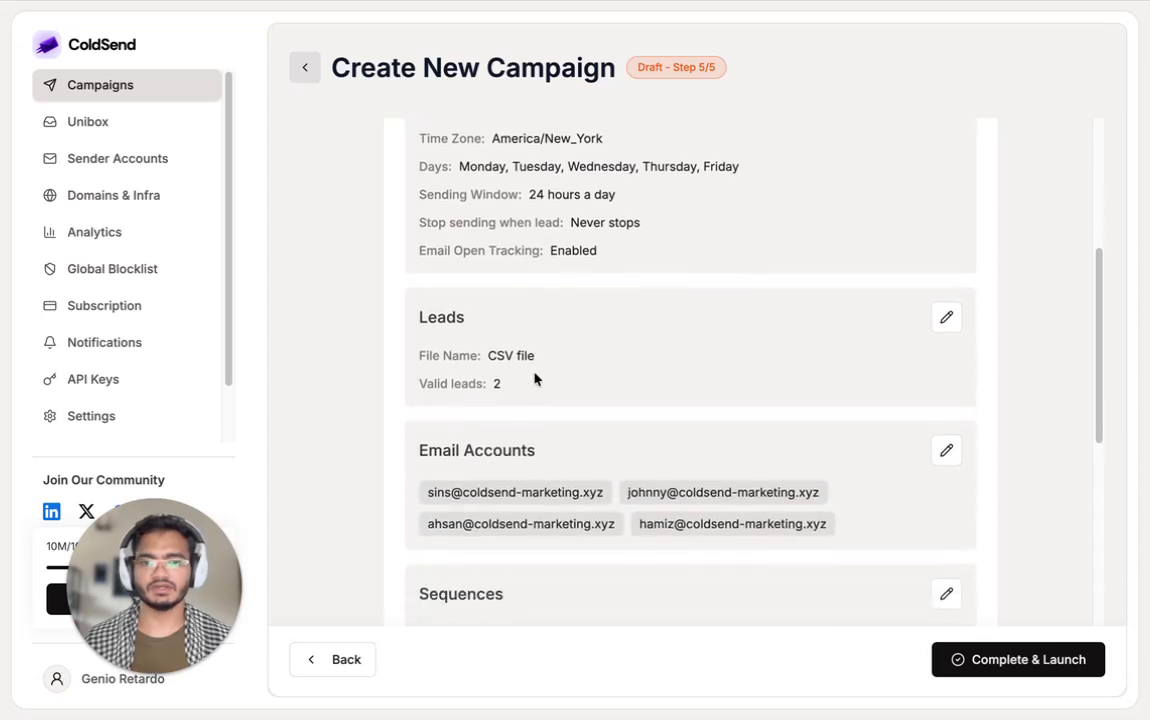
scroll(535, 374, up, 1)
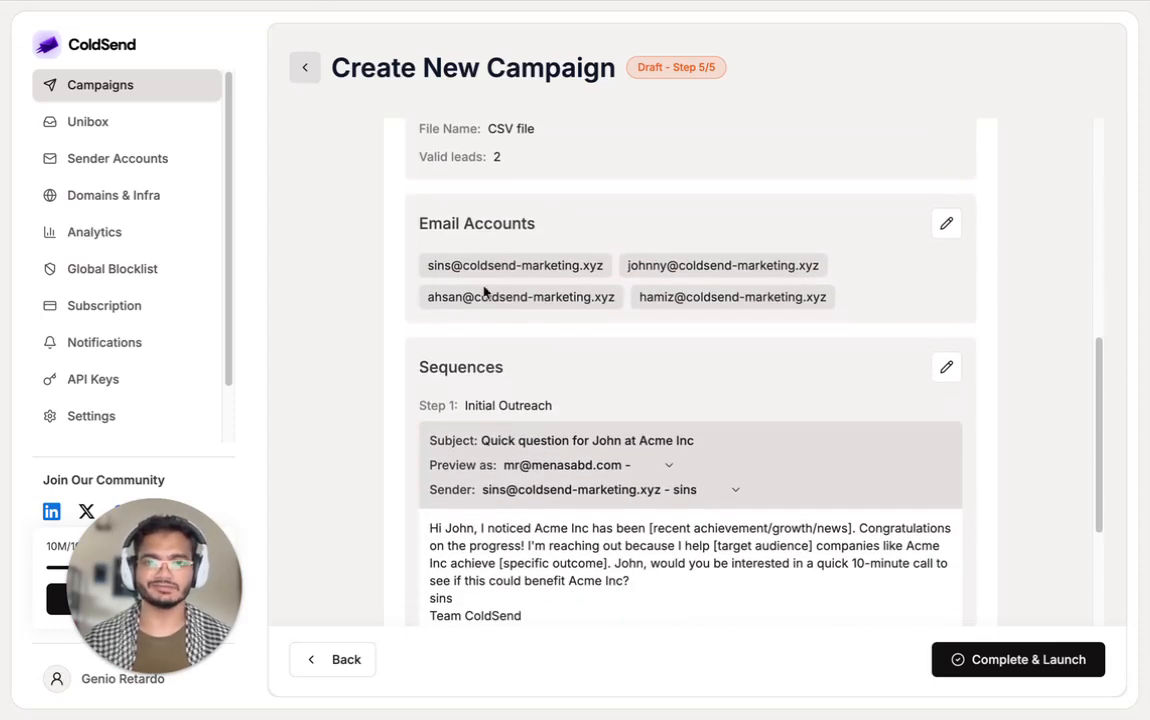
scroll(590, 329, down, 4)
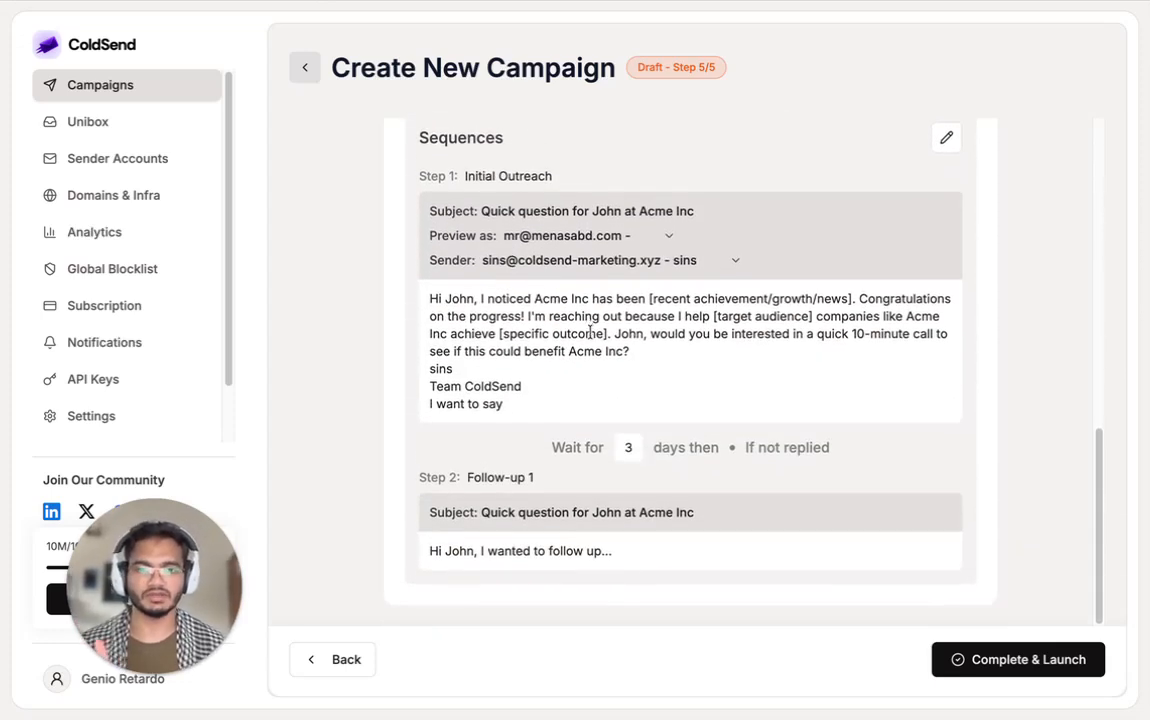
scroll(590, 333, up, 12)
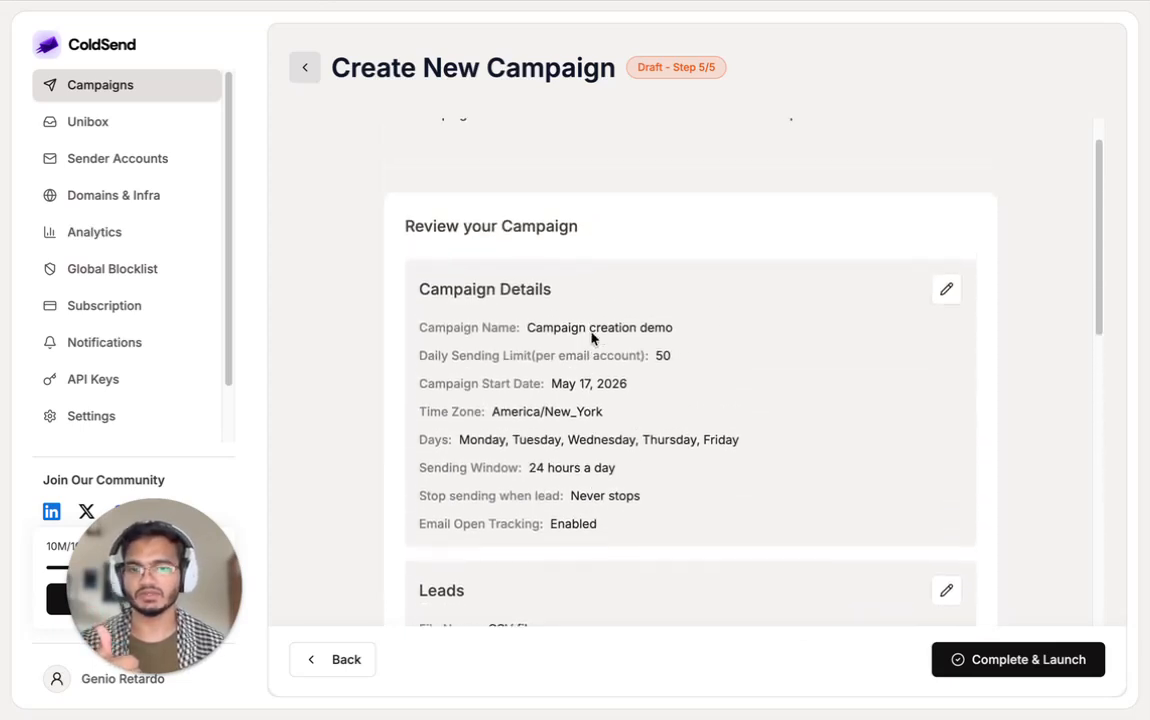
click(1018, 660)
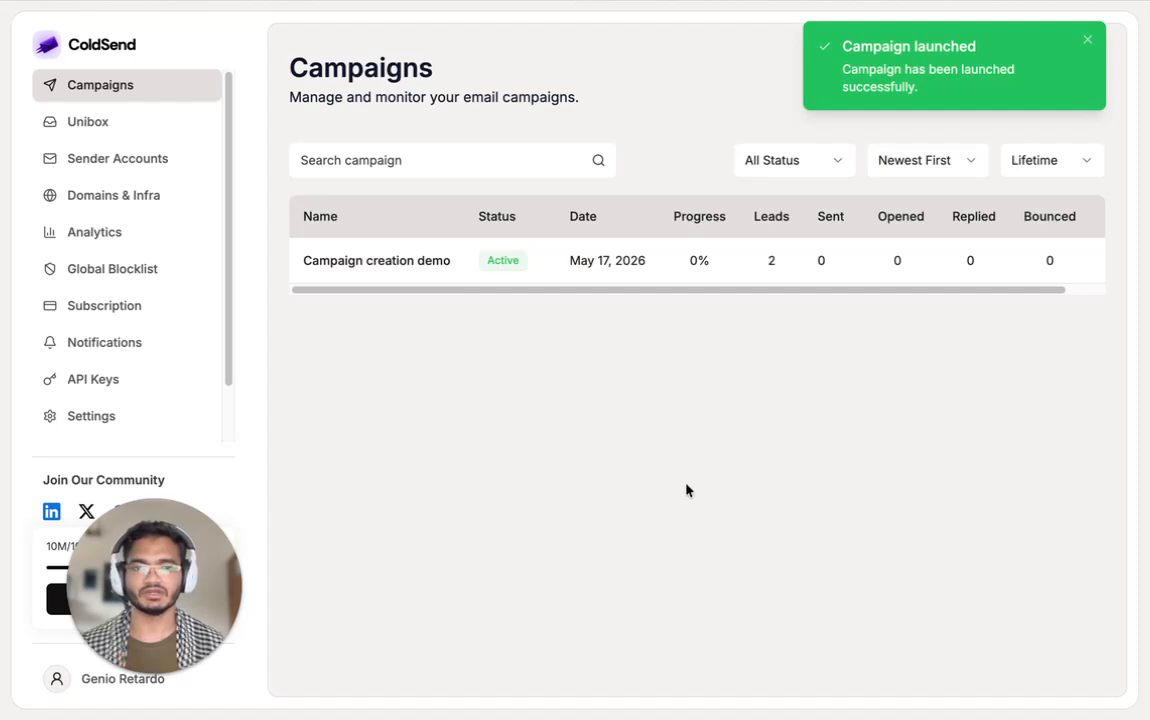
Open the launched "Campaign creation demo" campaign and pause it.
click(437, 265)
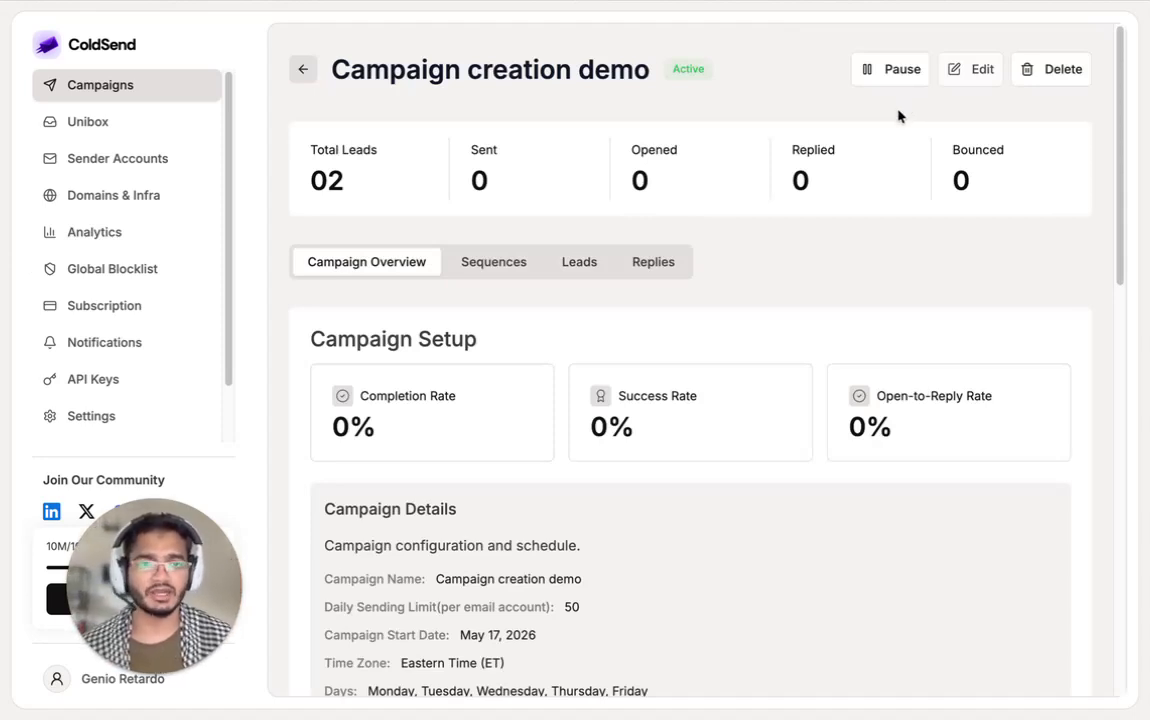
click(896, 84)
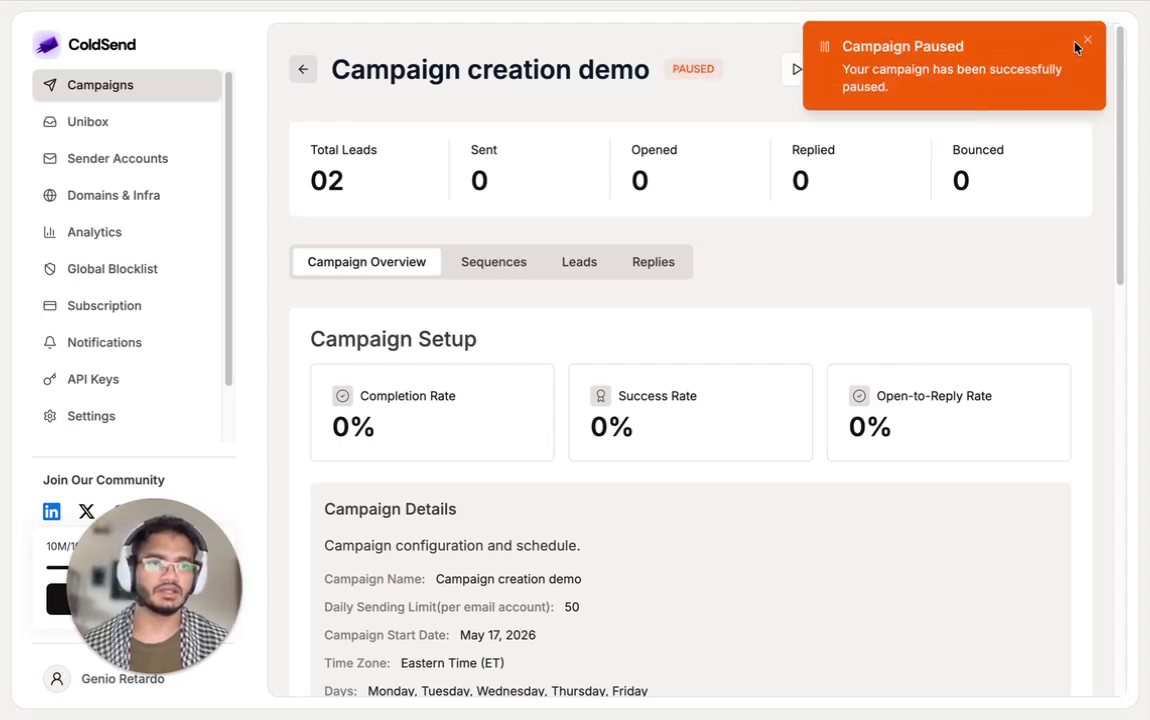
Open the paused campaign for editing, look through its details, sender accounts and sequences, and return without changing anything.
click(978, 69)
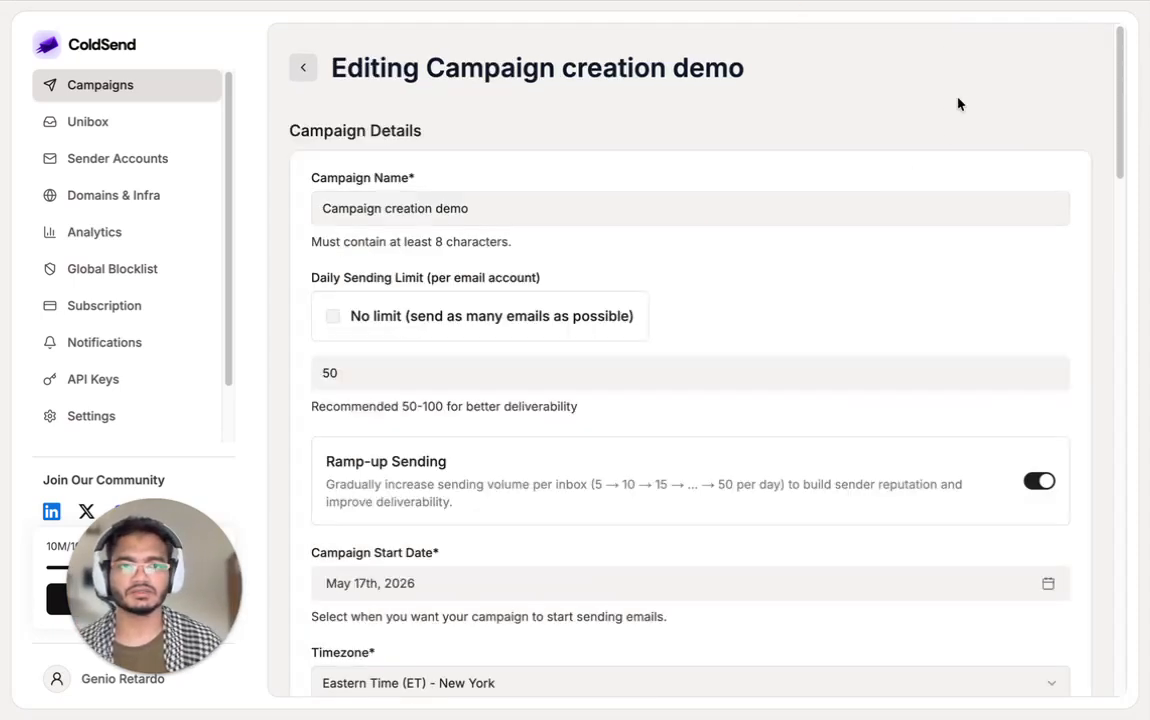
scroll(725, 220, down, 10)
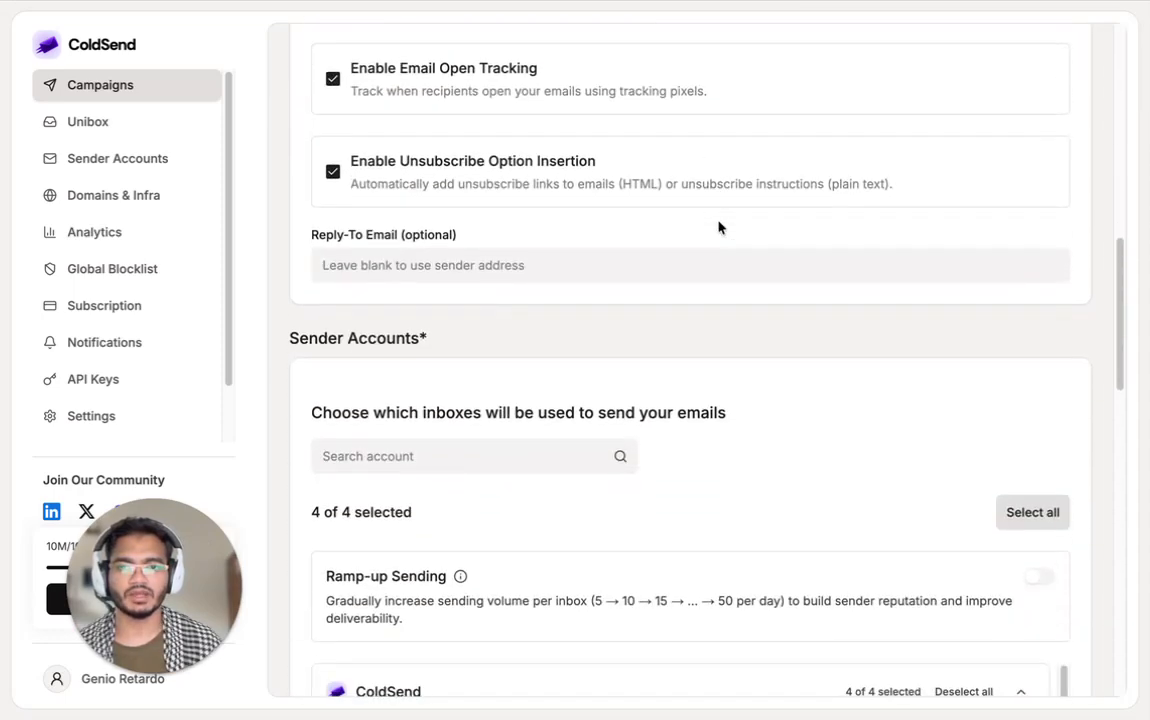
scroll(712, 231, down, 5)
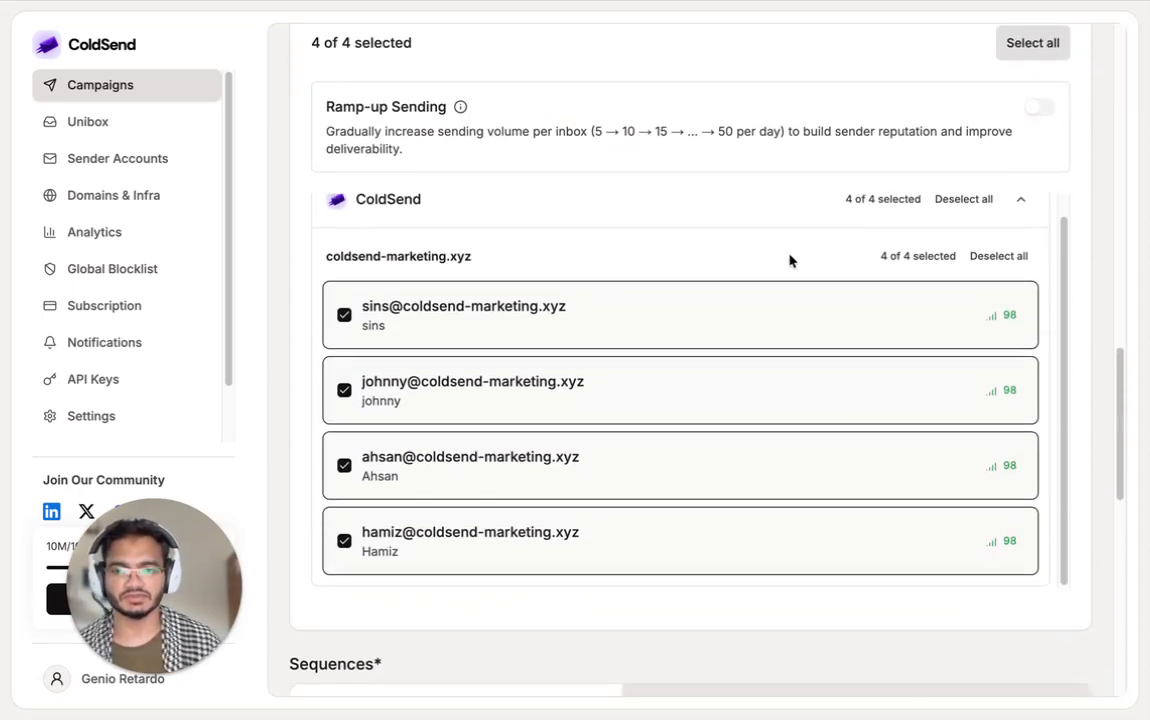
scroll(1088, 447, down, 8)
scroll(1086, 447, up, 15)
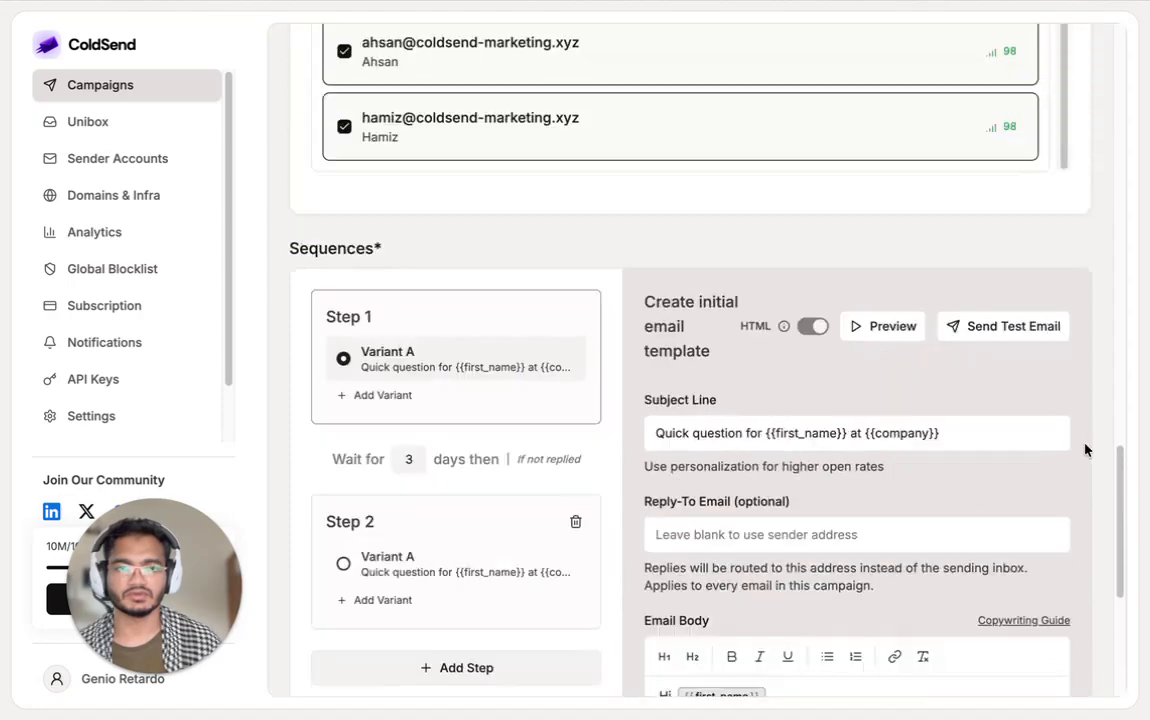
scroll(1080, 446, up, 6)
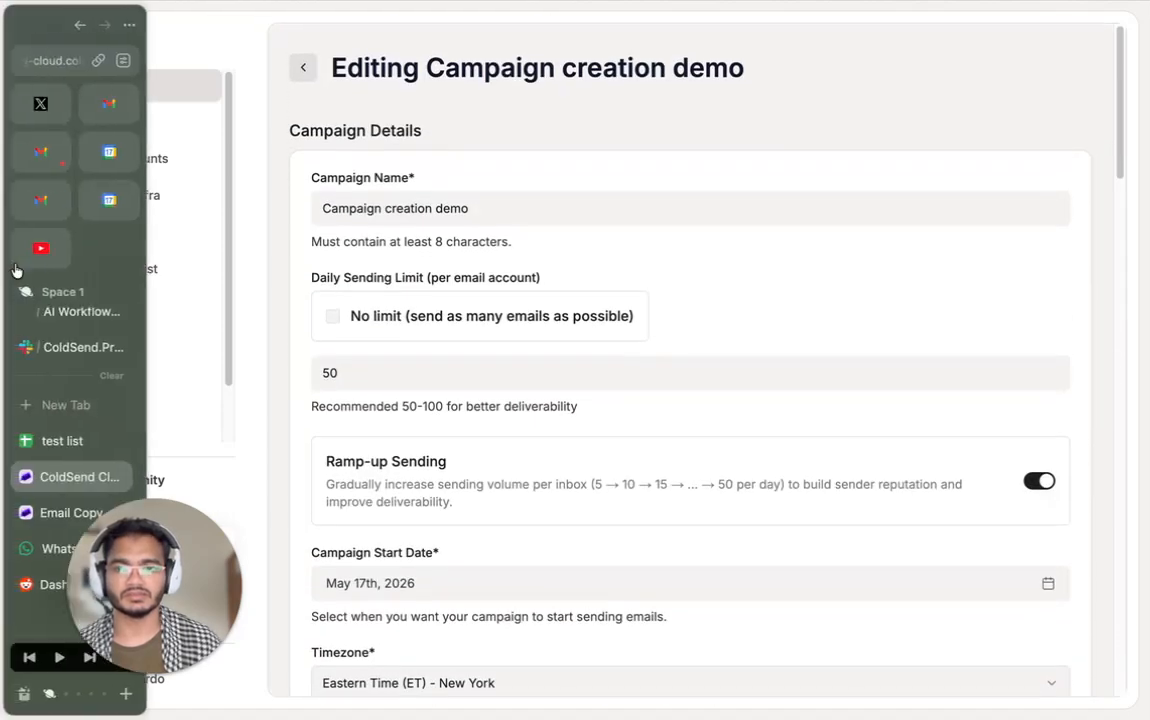
scroll(762, 162, down, 2)
scroll(300, 69, up, 2)
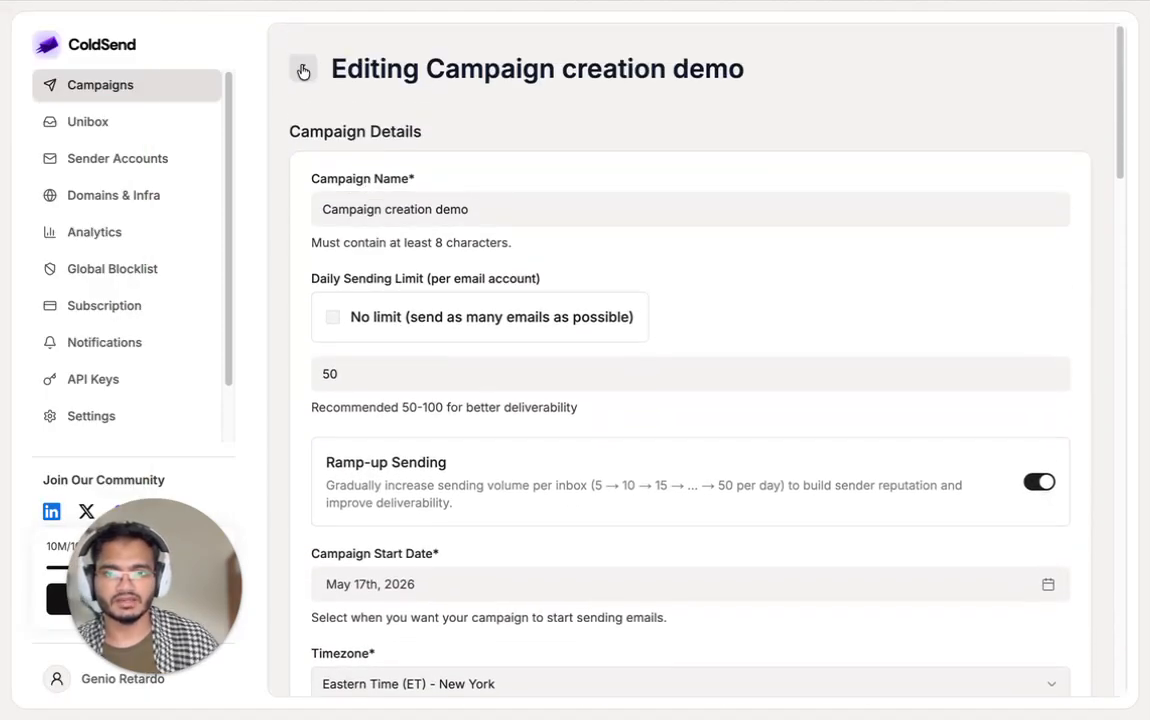
click(304, 68)
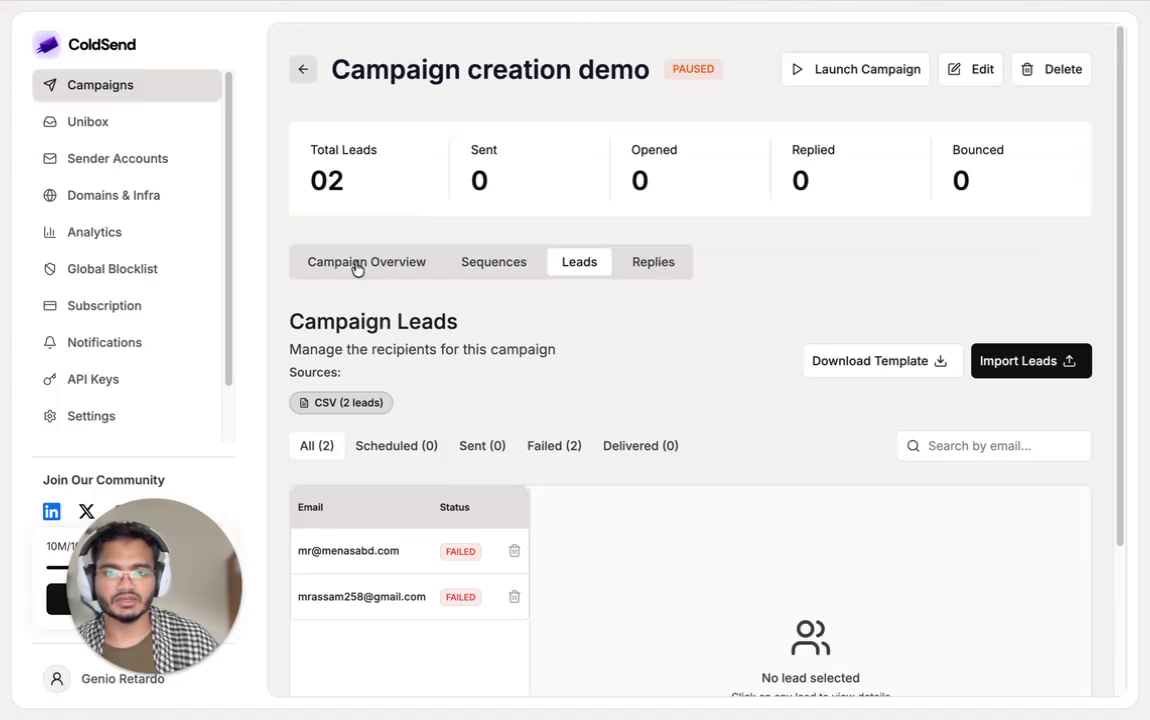
View the campaign's overview, its leads list and its email sequences.
click(397, 264)
click(582, 266)
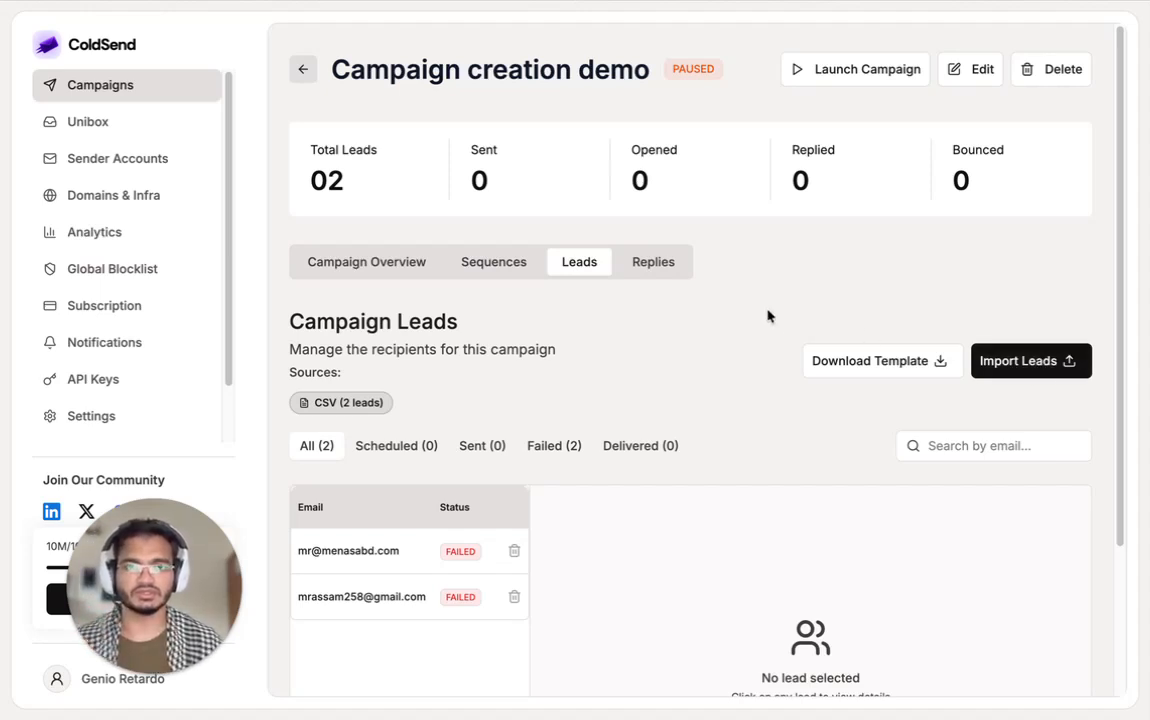
click(509, 265)
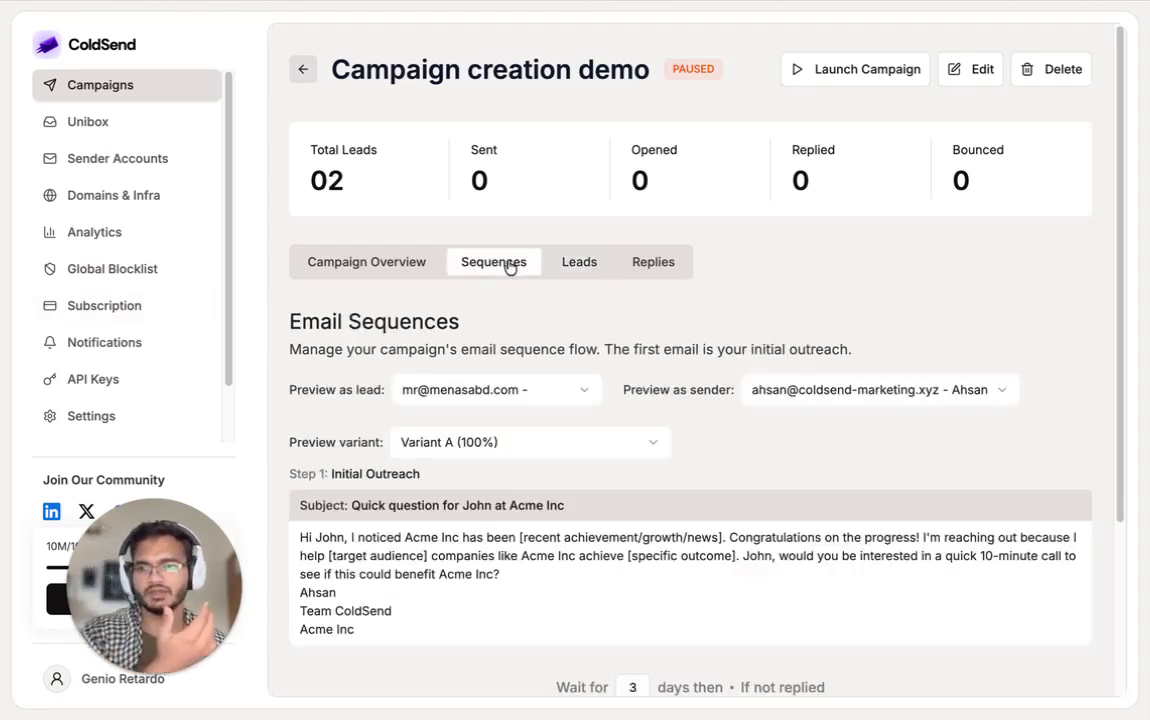
View the API Keys page, switch to the Email Copy Writing Guide tab and open the website's API resource.
click(96, 390)
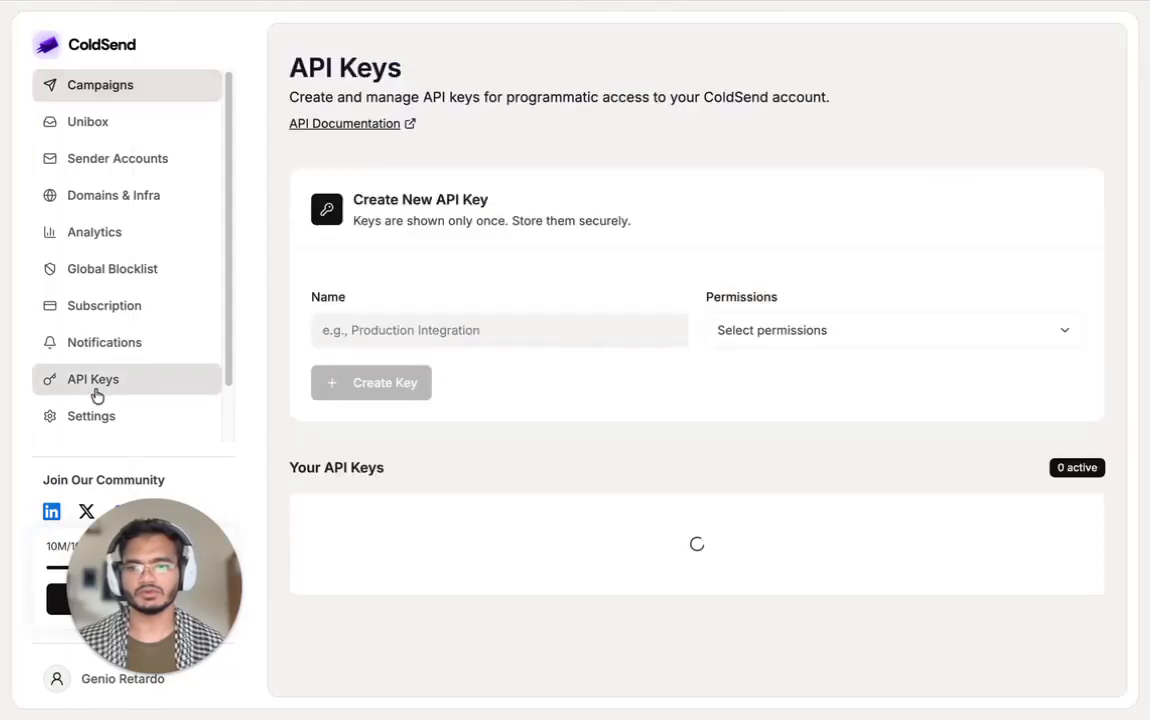
mouse_move(3, 380)
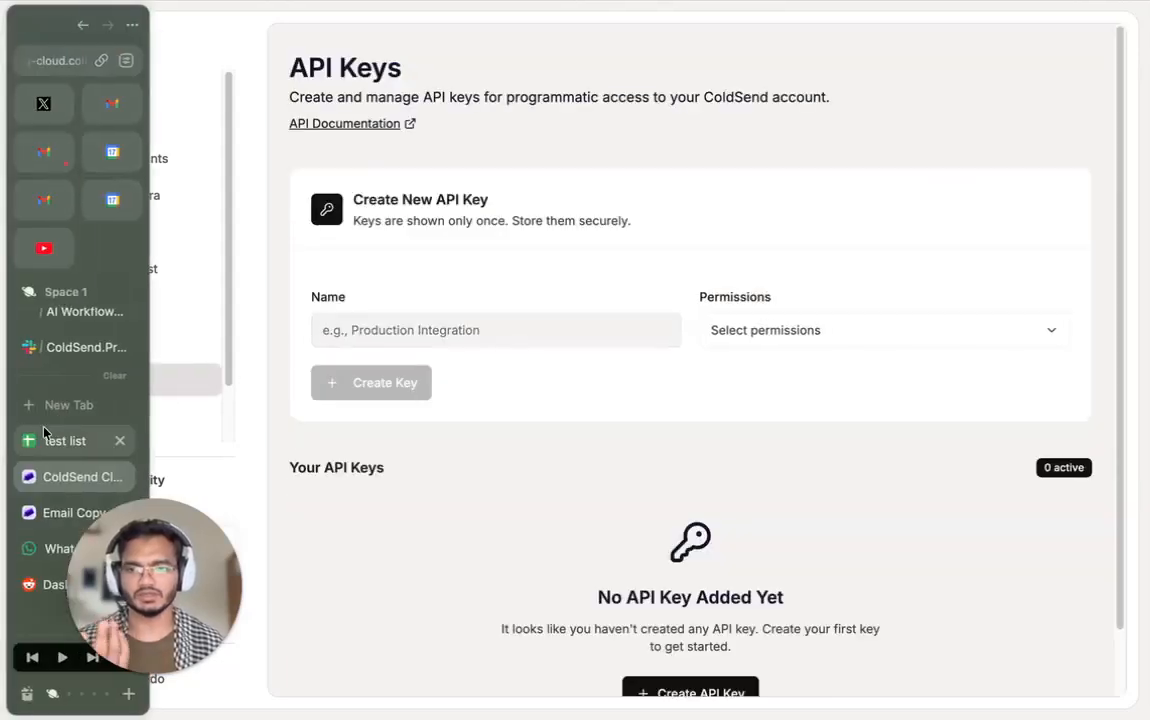
click(56, 510)
click(757, 56)
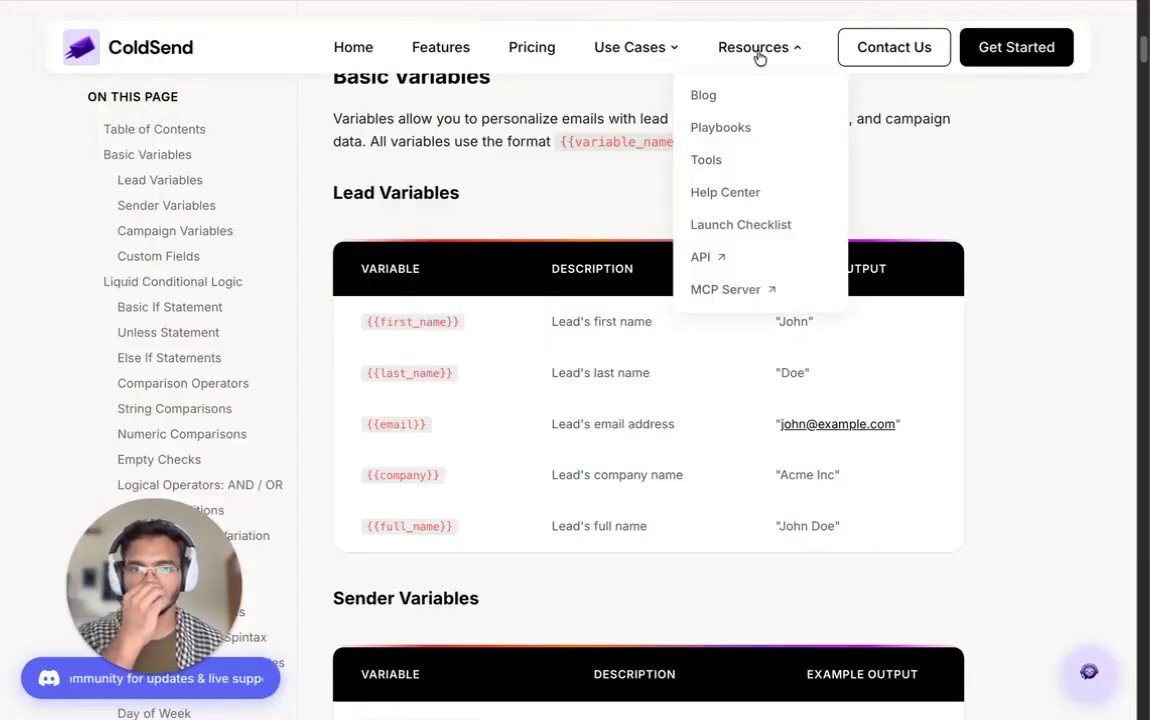
click(720, 266)
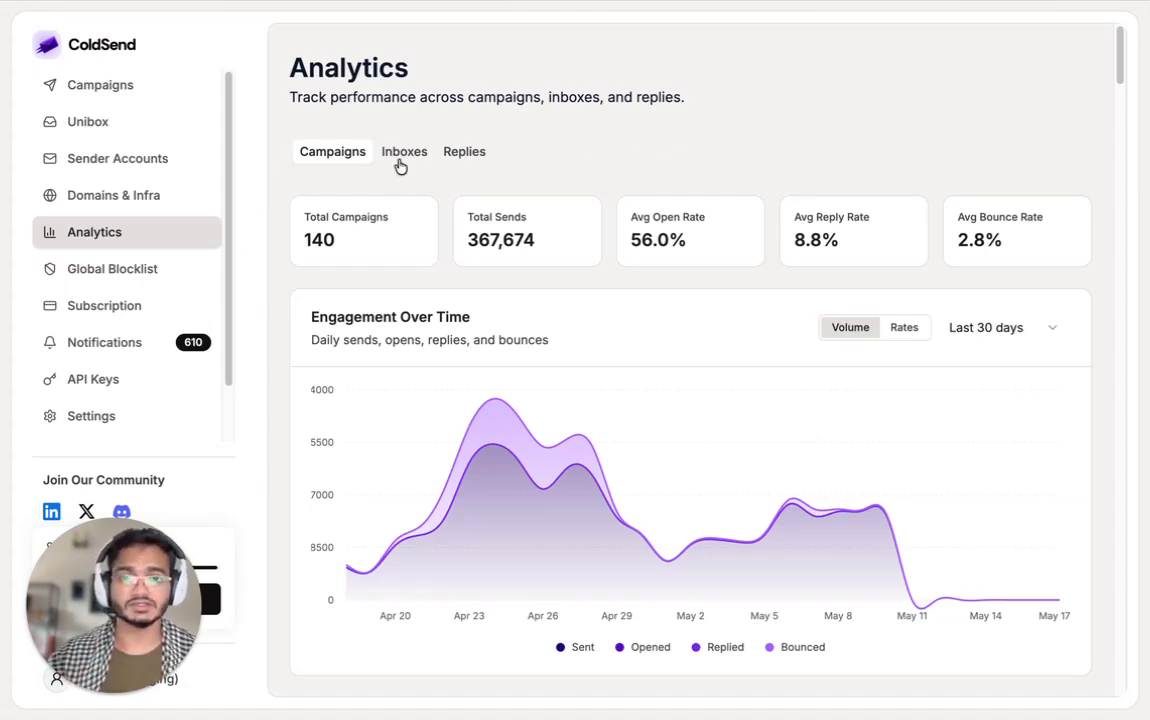
Look over the engagement chart and campaign table in the campaign analytics.
scroll(395, 272, down, 3)
scroll(547, 318, up, 3)
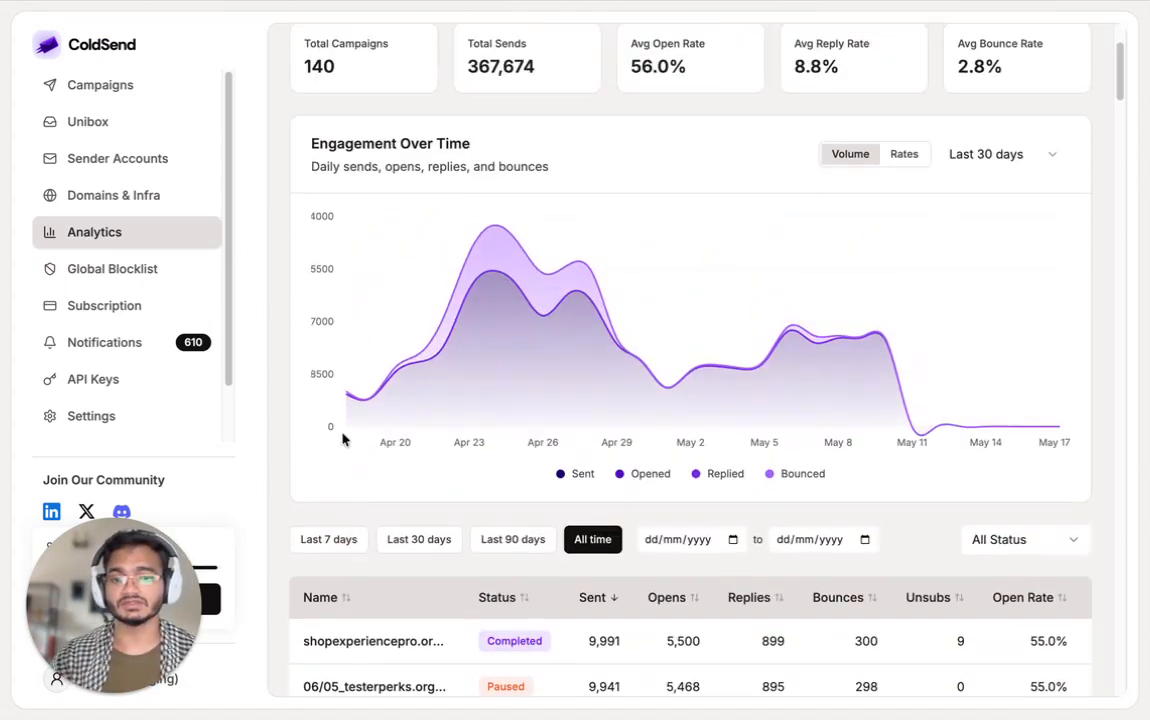